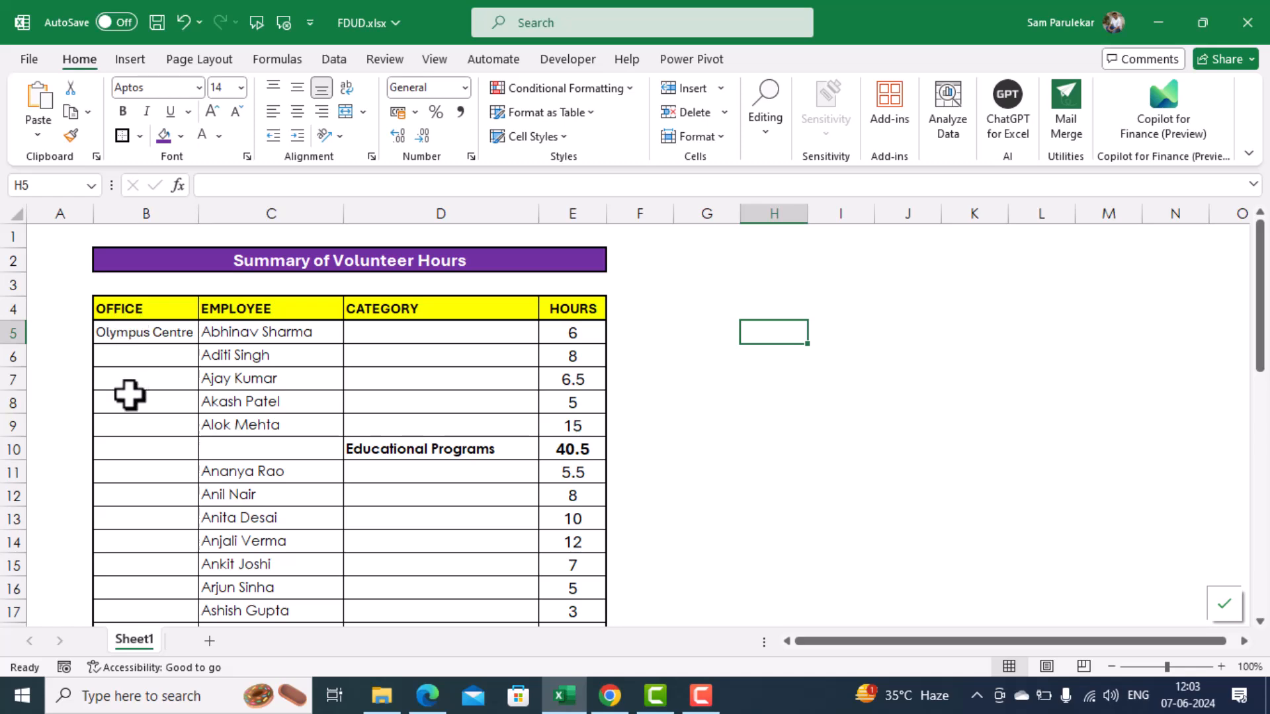
# - Examine the Summary of Volunteer Hours table, including its office names, employees, category subtotal rows and blank cells
pyautogui.scroll(-2, 140, 402)
pyautogui.scroll(-2, 141, 402)
pyautogui.scroll(4, 139, 400)
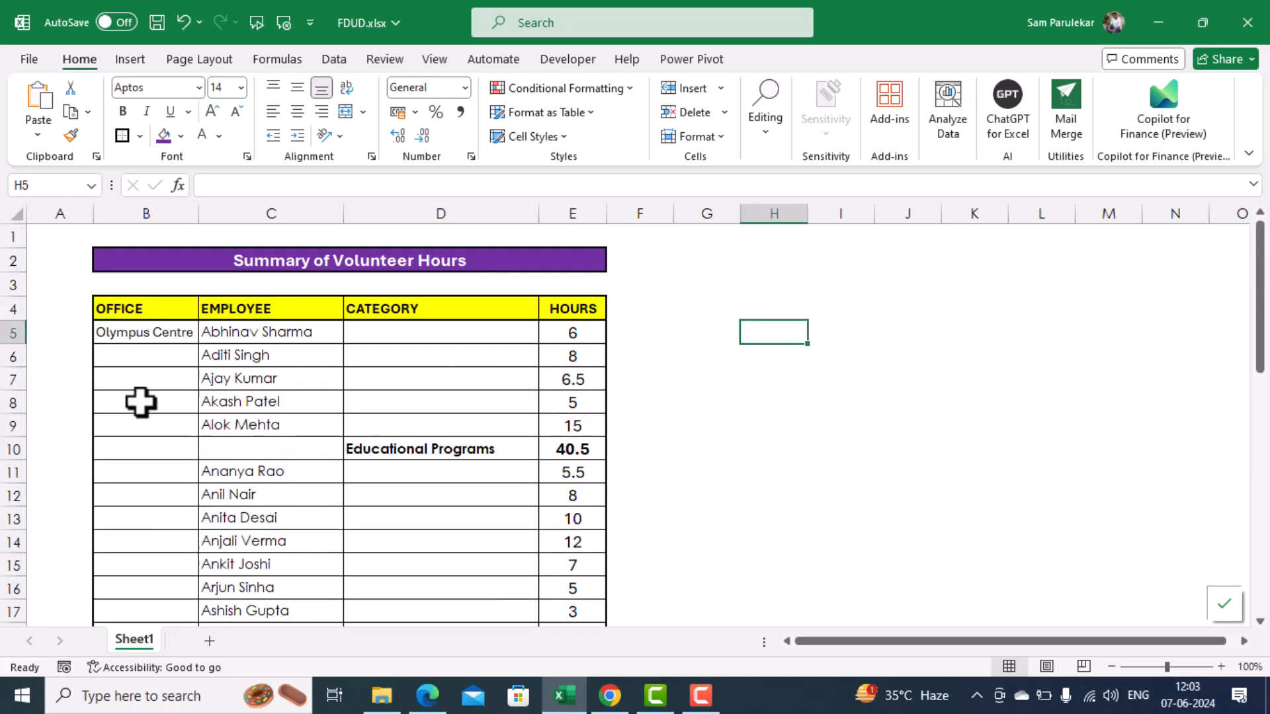
pyautogui.click(105, 336)
pyautogui.scroll(-5, 133, 389)
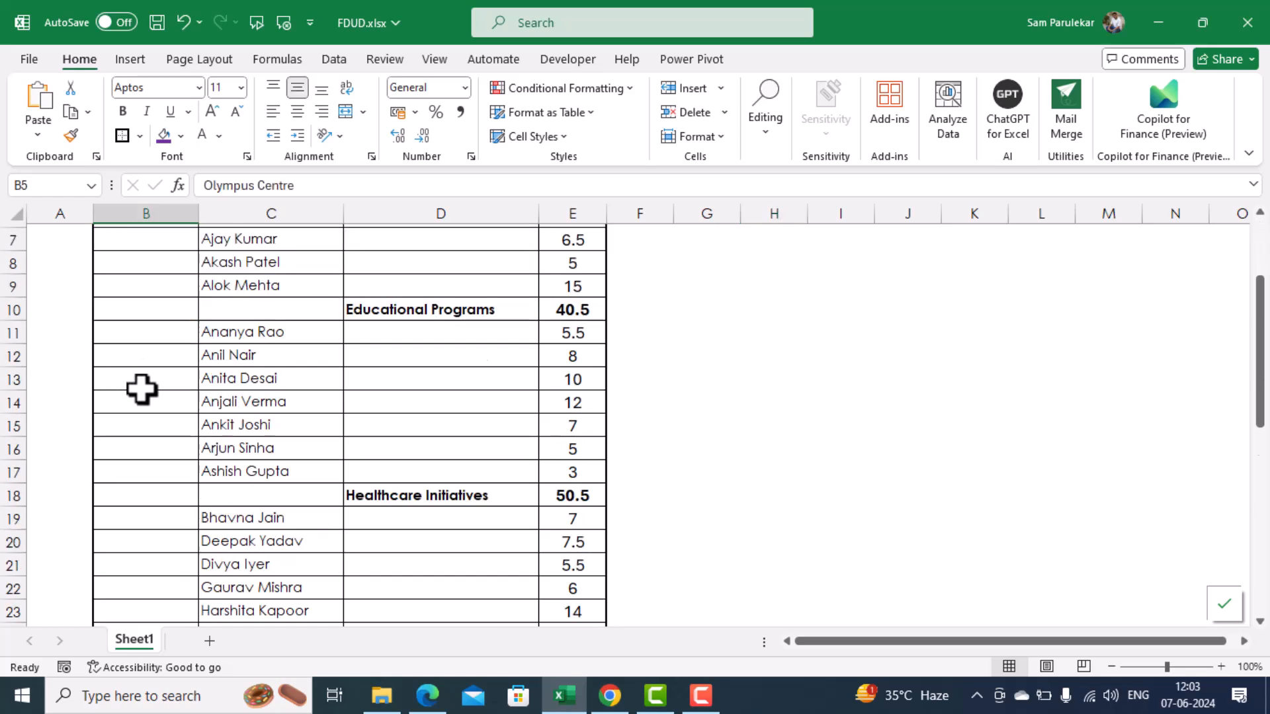
pyautogui.click(156, 444)
pyautogui.scroll(5, 252, 467)
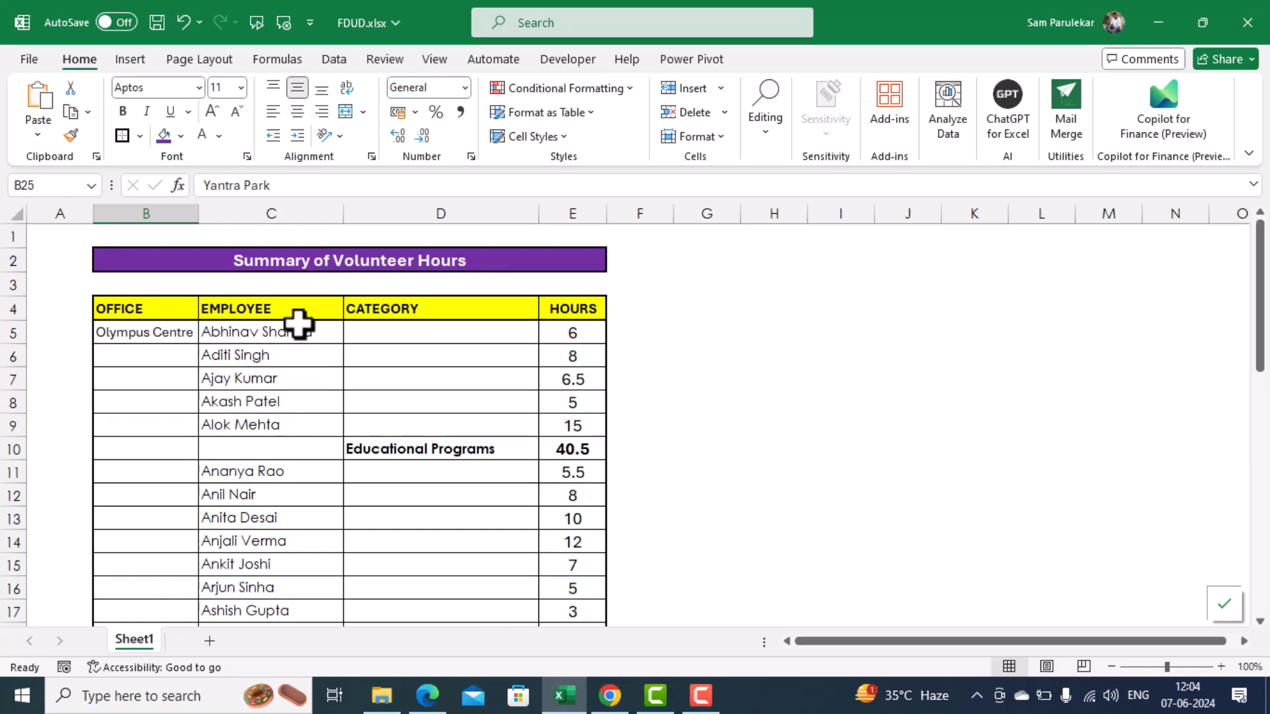
pyautogui.scroll(-11, 297, 324)
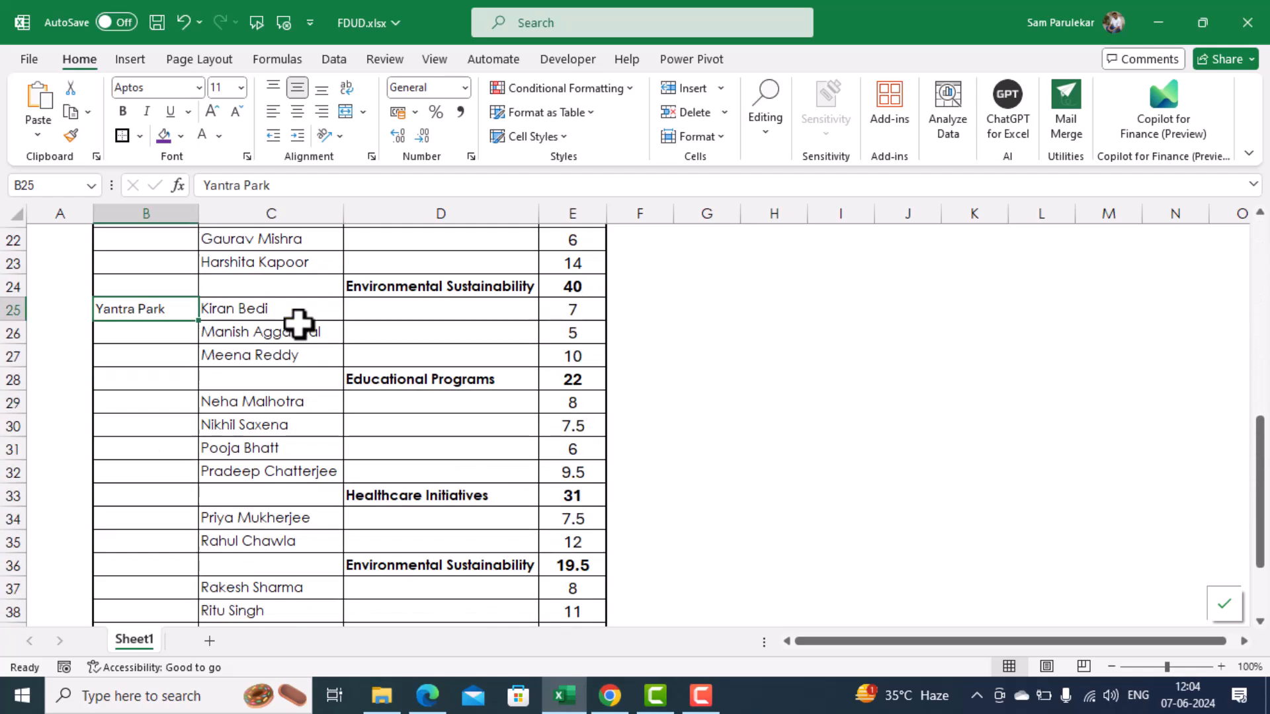
pyautogui.scroll(11, 297, 324)
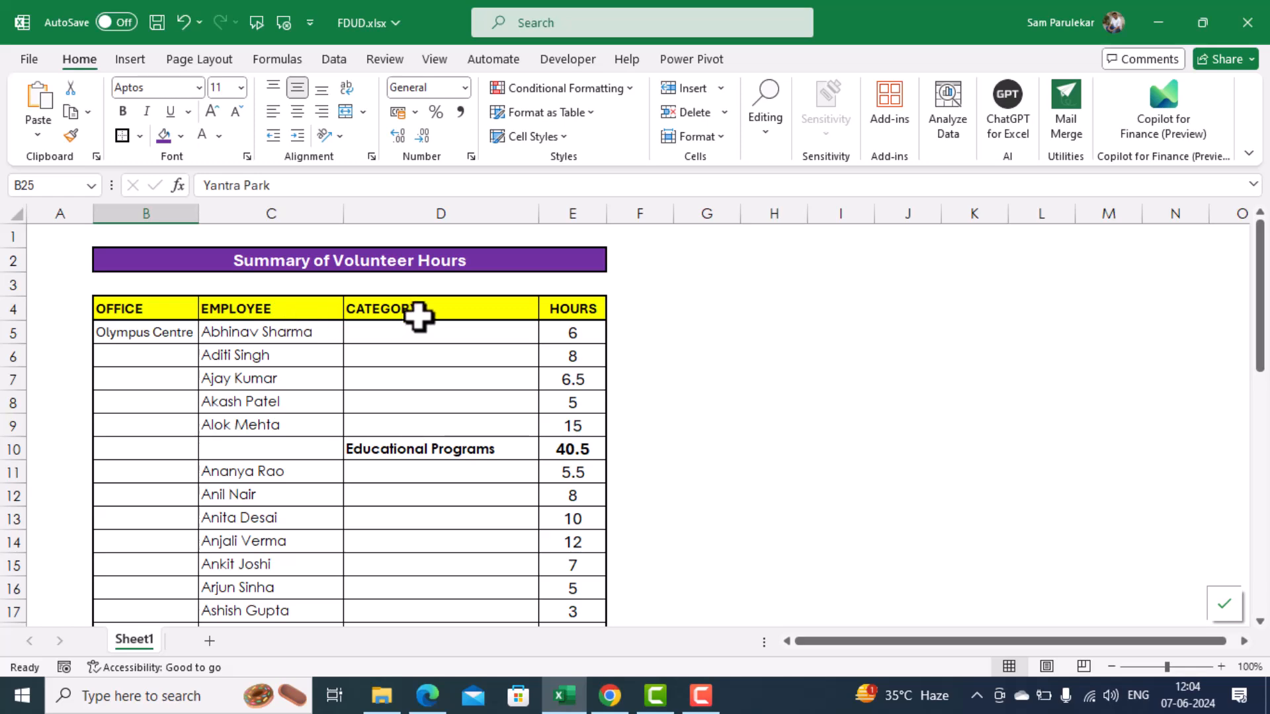
pyautogui.scroll(-5, 419, 318)
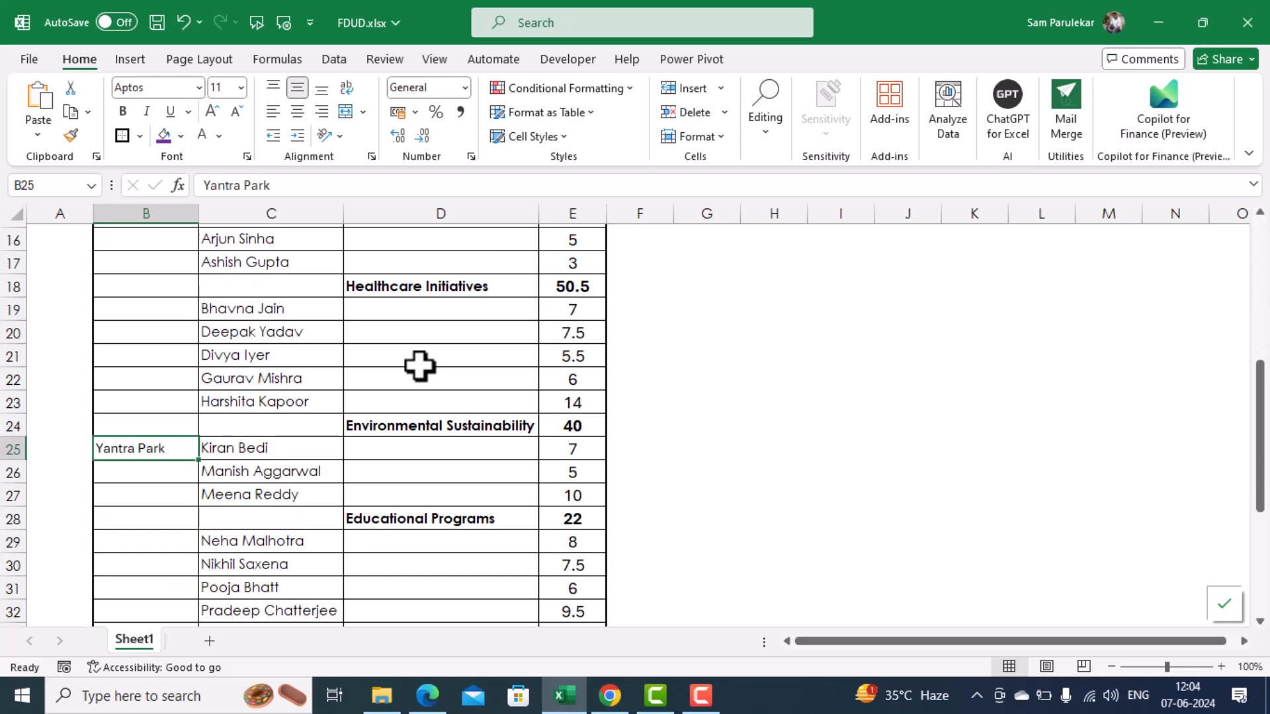
pyautogui.scroll(-3, 420, 366)
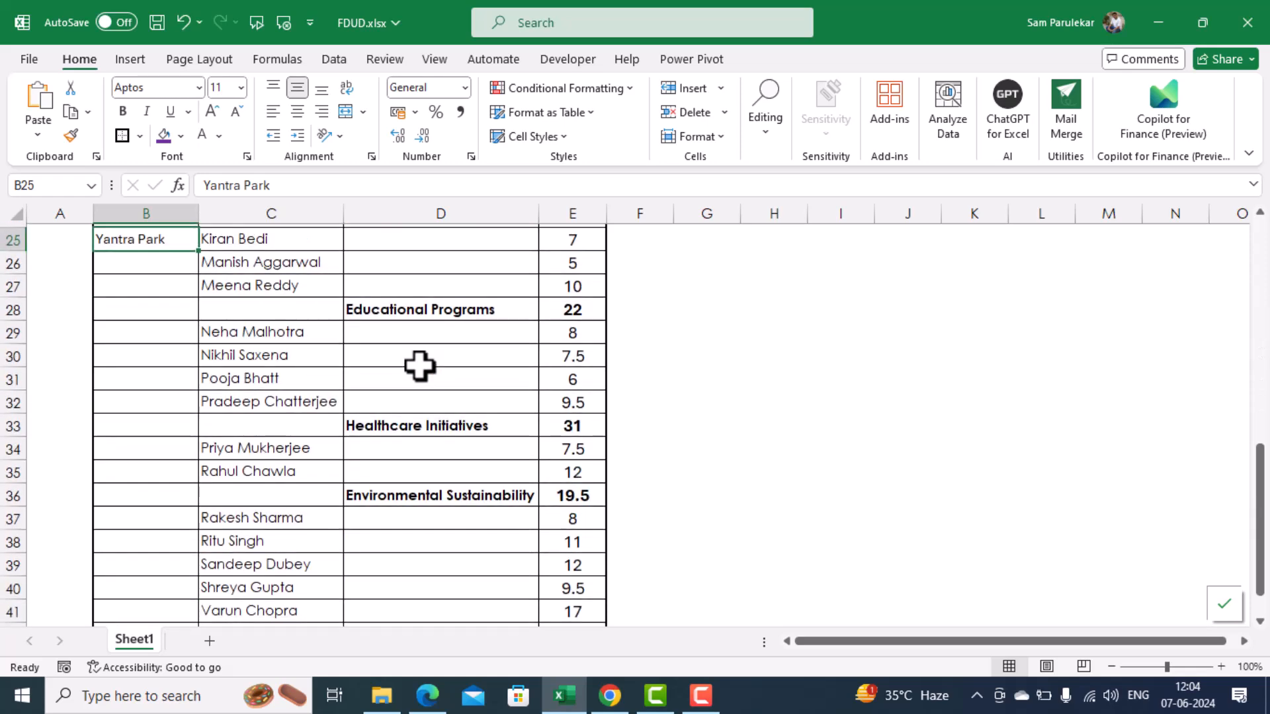
pyautogui.scroll(-2, 419, 365)
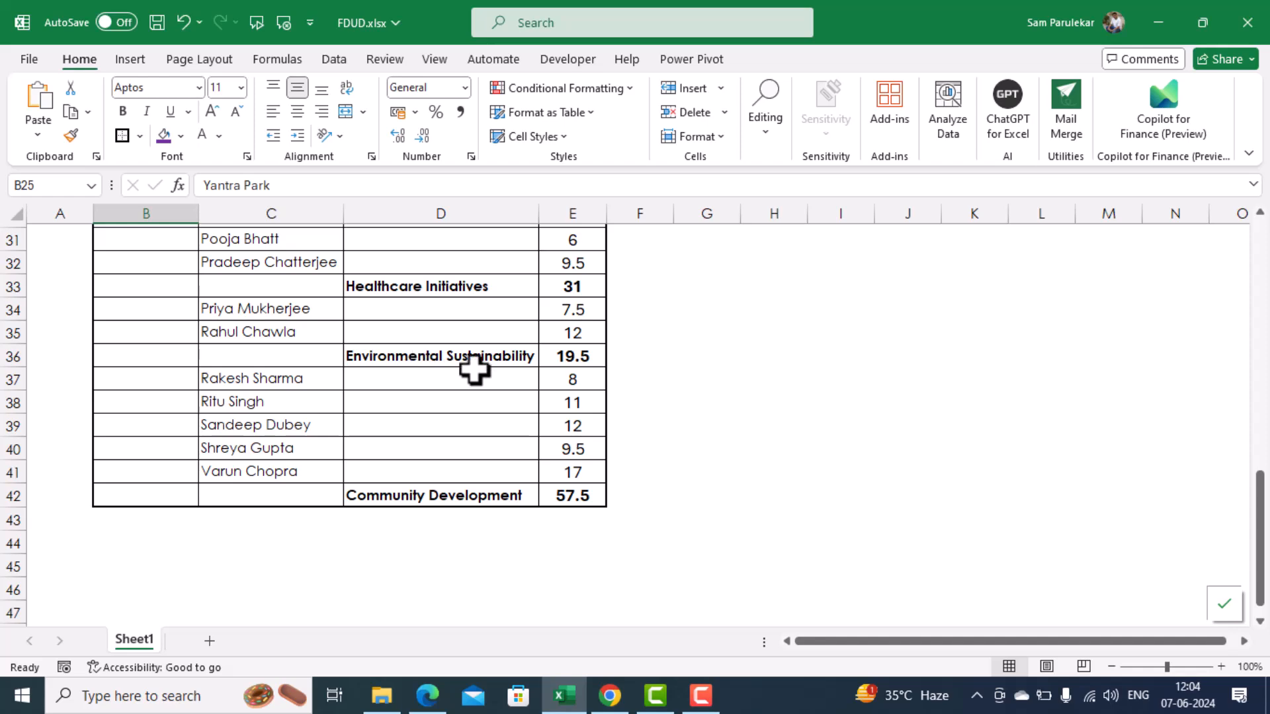
pyautogui.scroll(10, 474, 370)
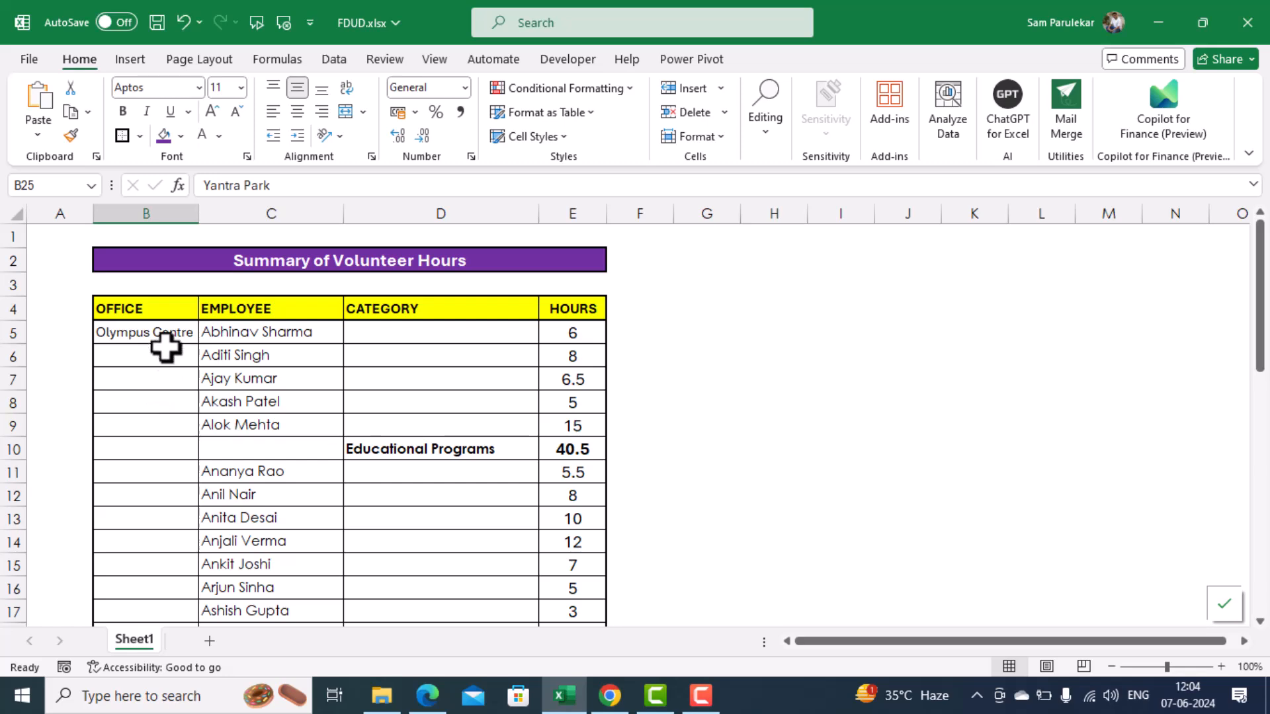
pyautogui.scroll(-2, 171, 453)
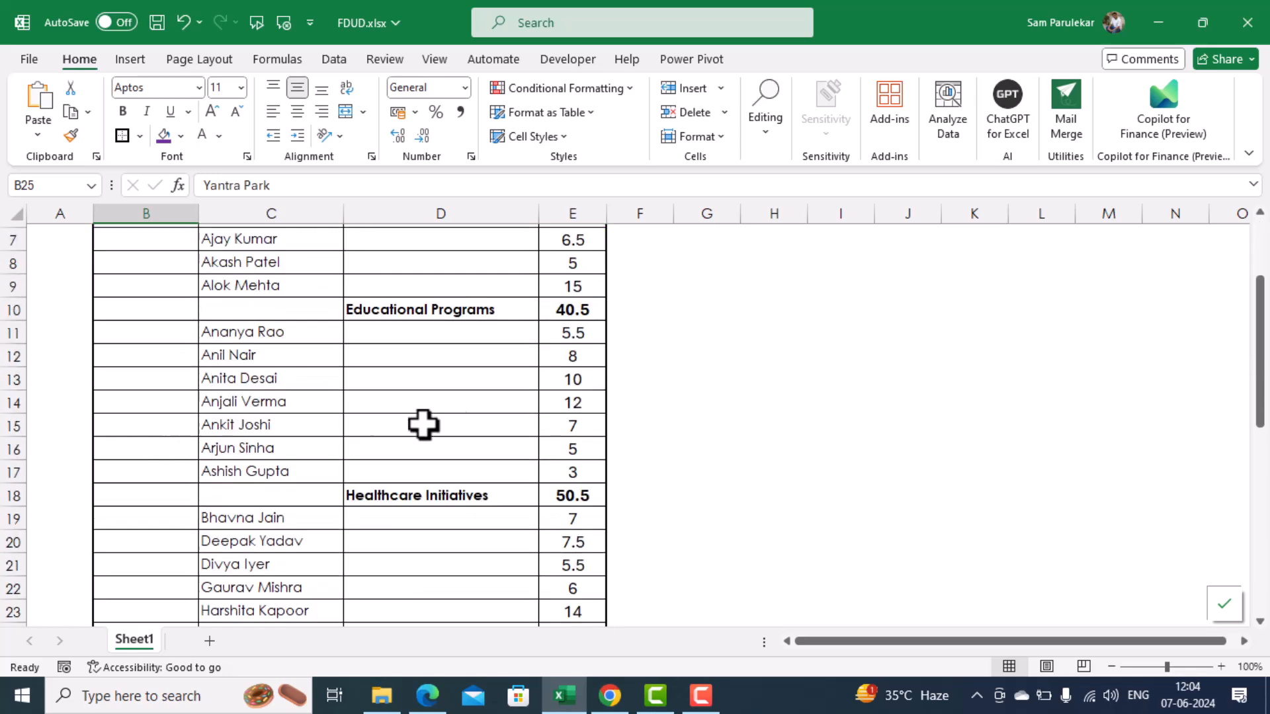
pyautogui.scroll(-4, 473, 423)
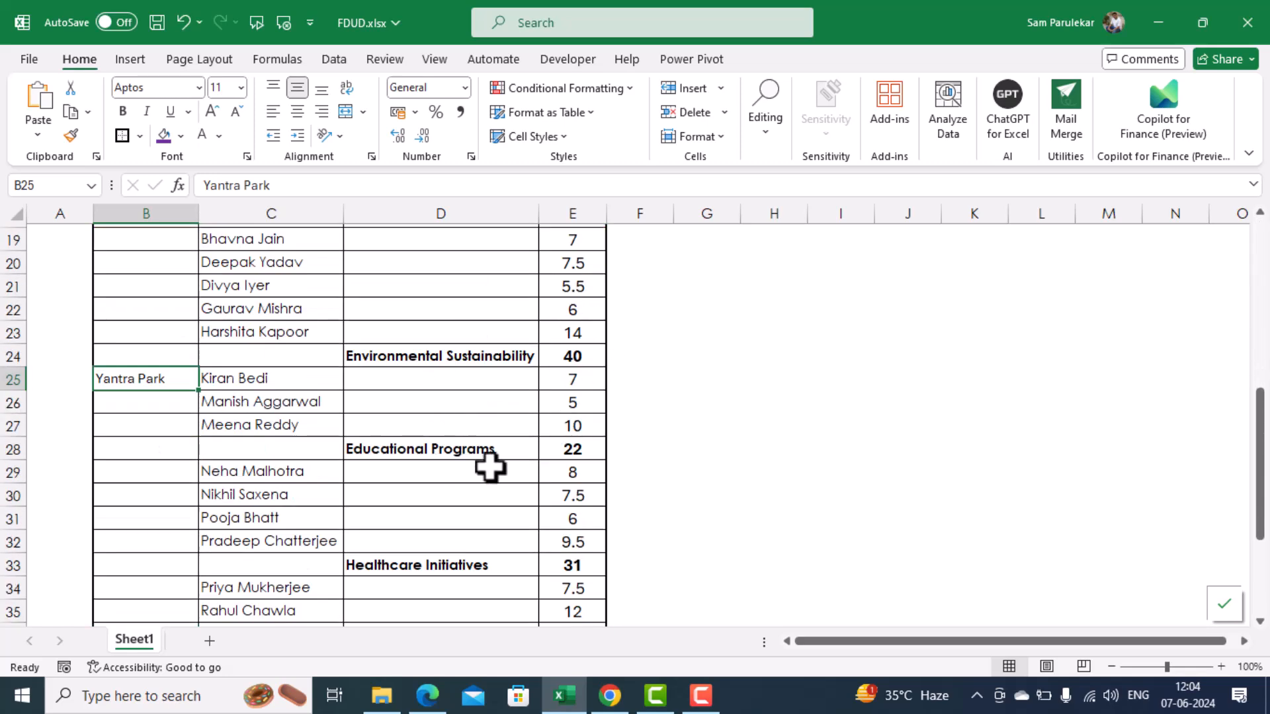
pyautogui.scroll(6, 506, 393)
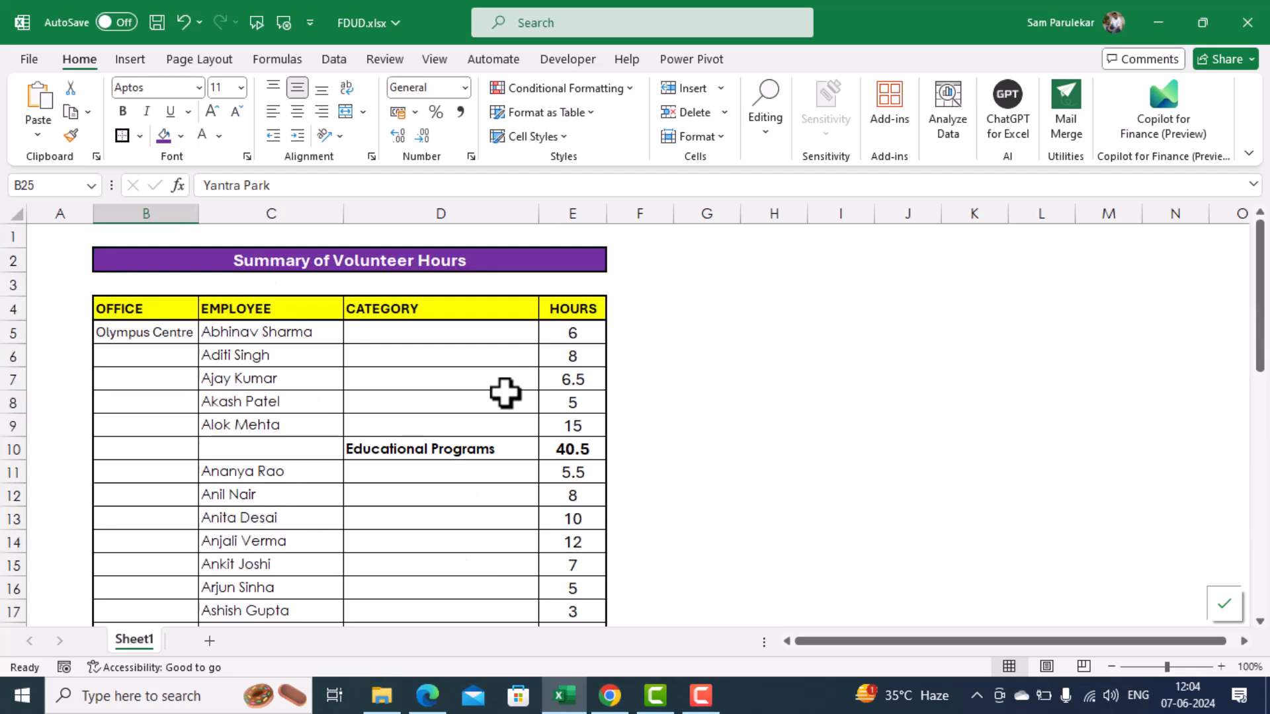
pyautogui.scroll(-4, 505, 394)
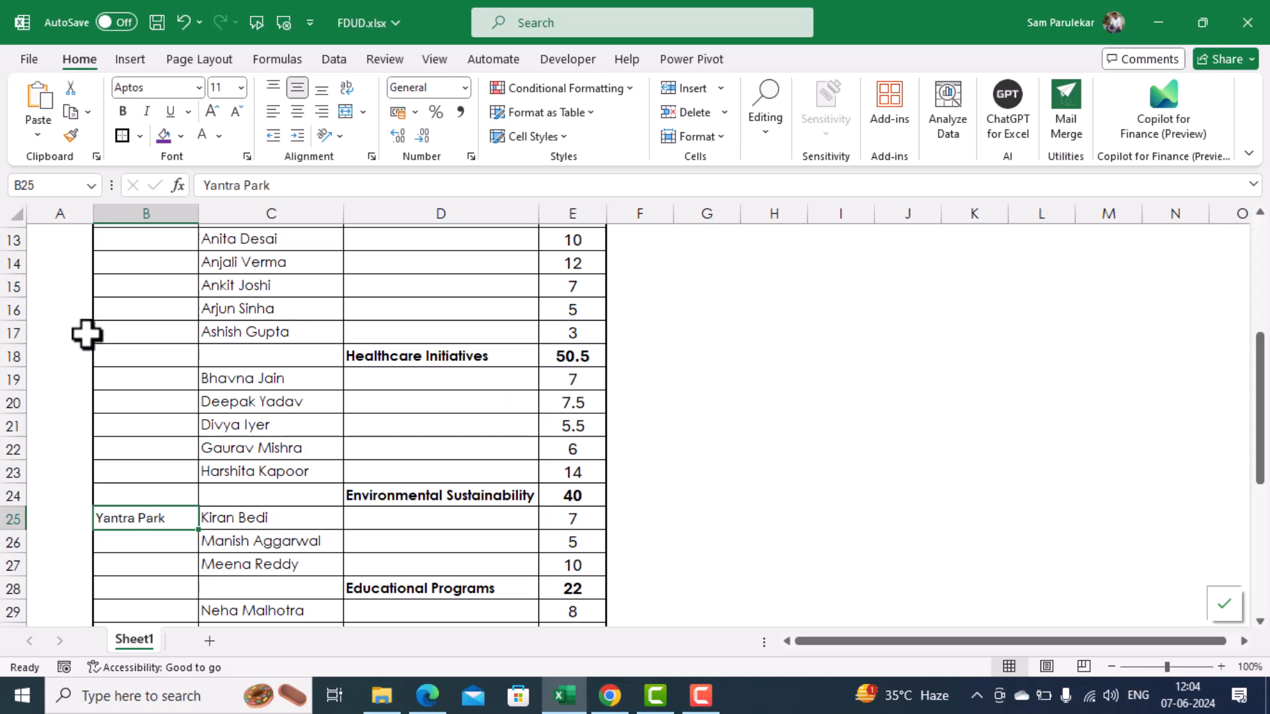
pyautogui.scroll(4, 100, 347)
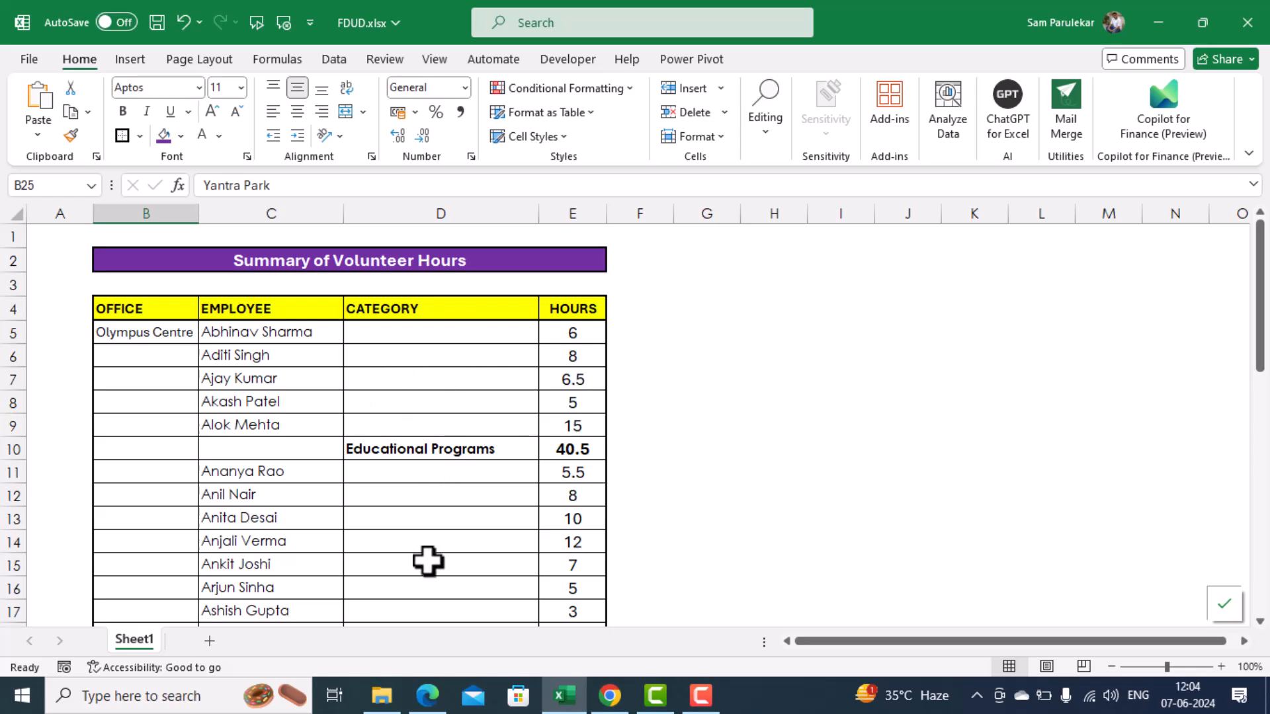
pyautogui.scroll(-2, 424, 563)
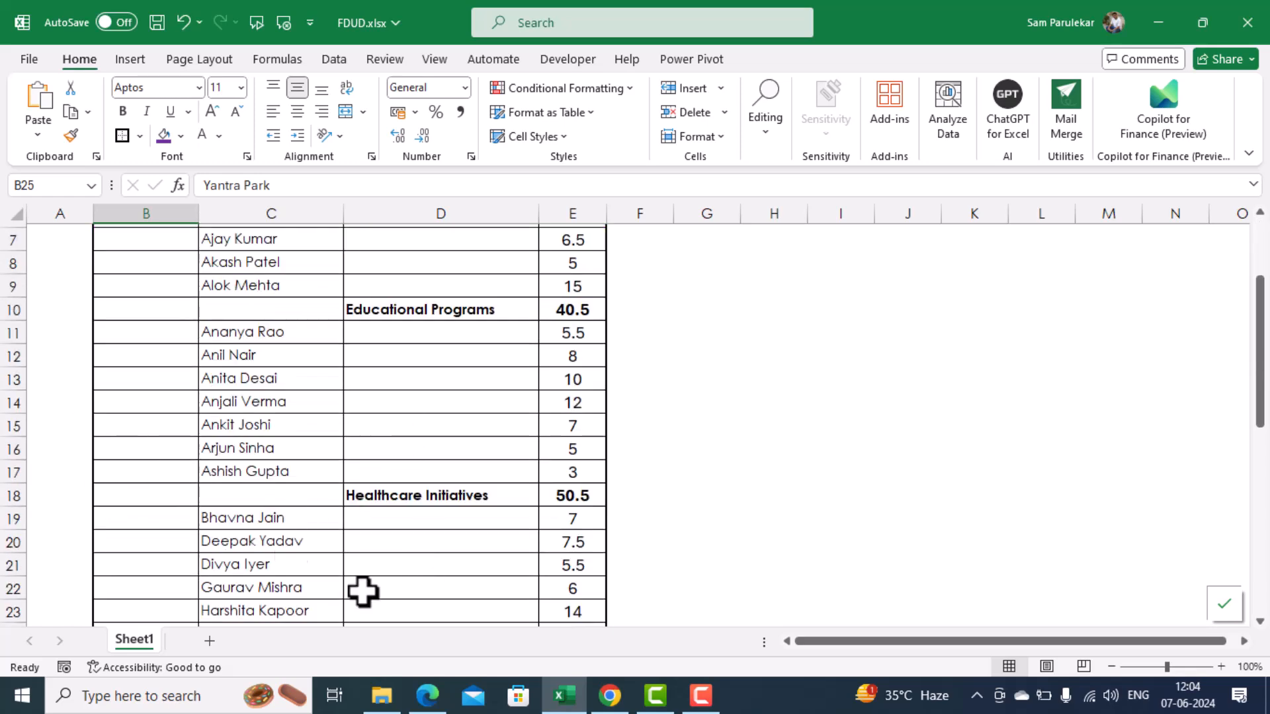
pyautogui.scroll(2, 430, 595)
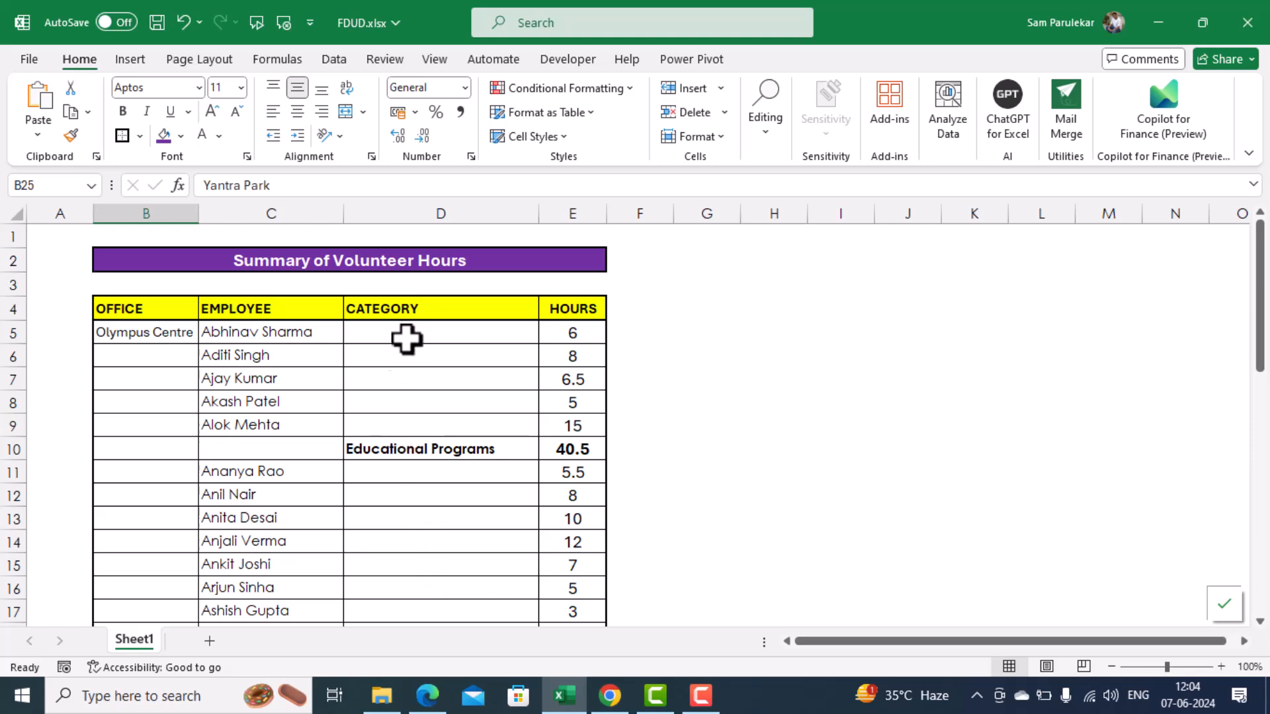
pyautogui.scroll(-2, 390, 443)
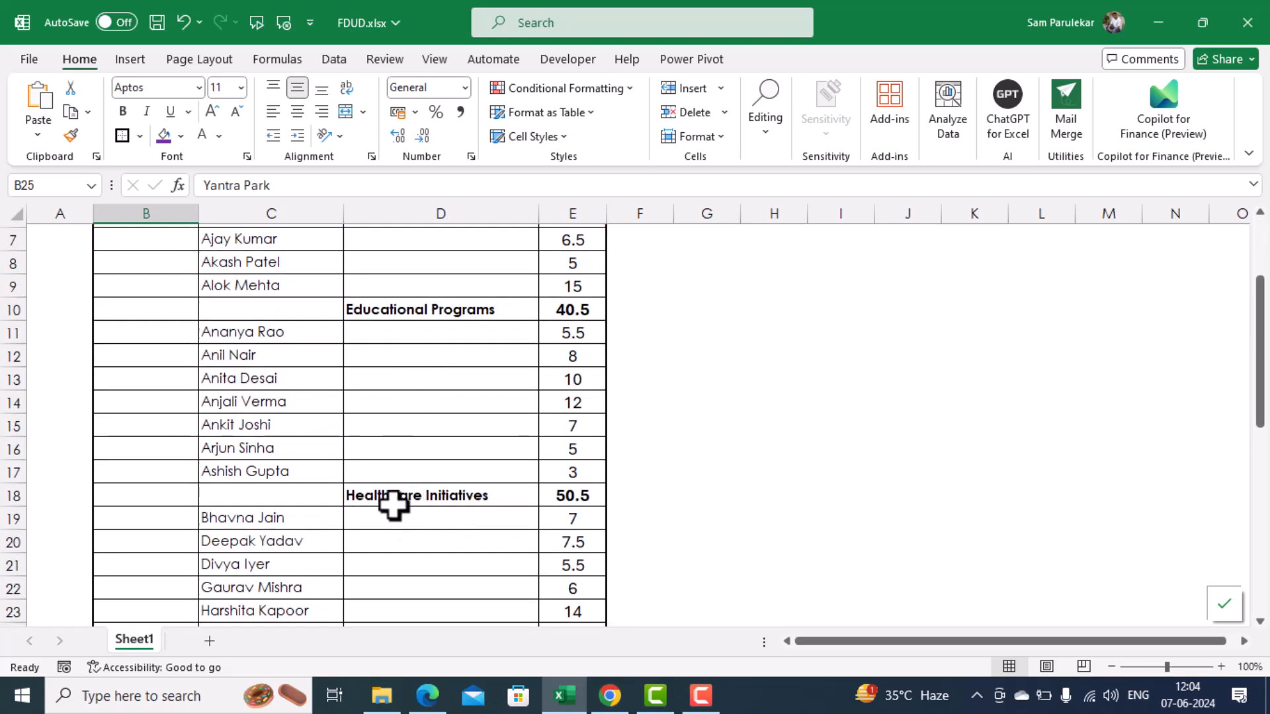
pyautogui.scroll(-2, 393, 502)
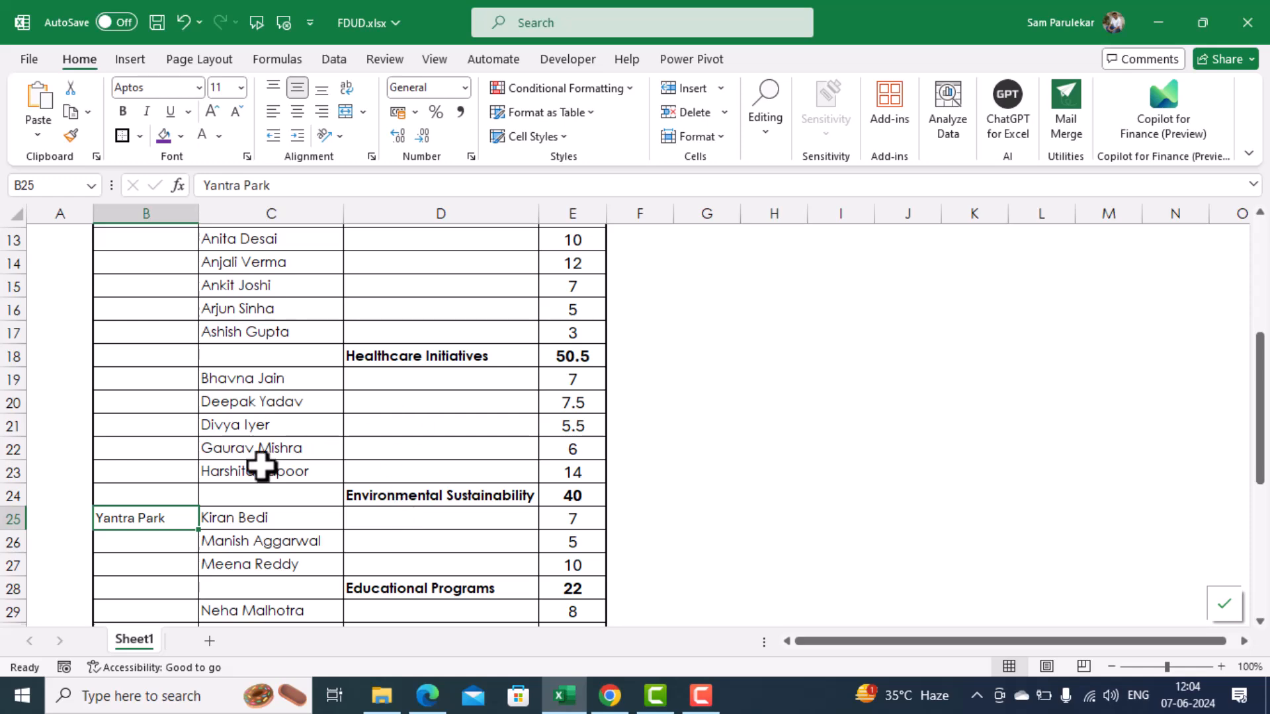
pyautogui.scroll(4, 261, 462)
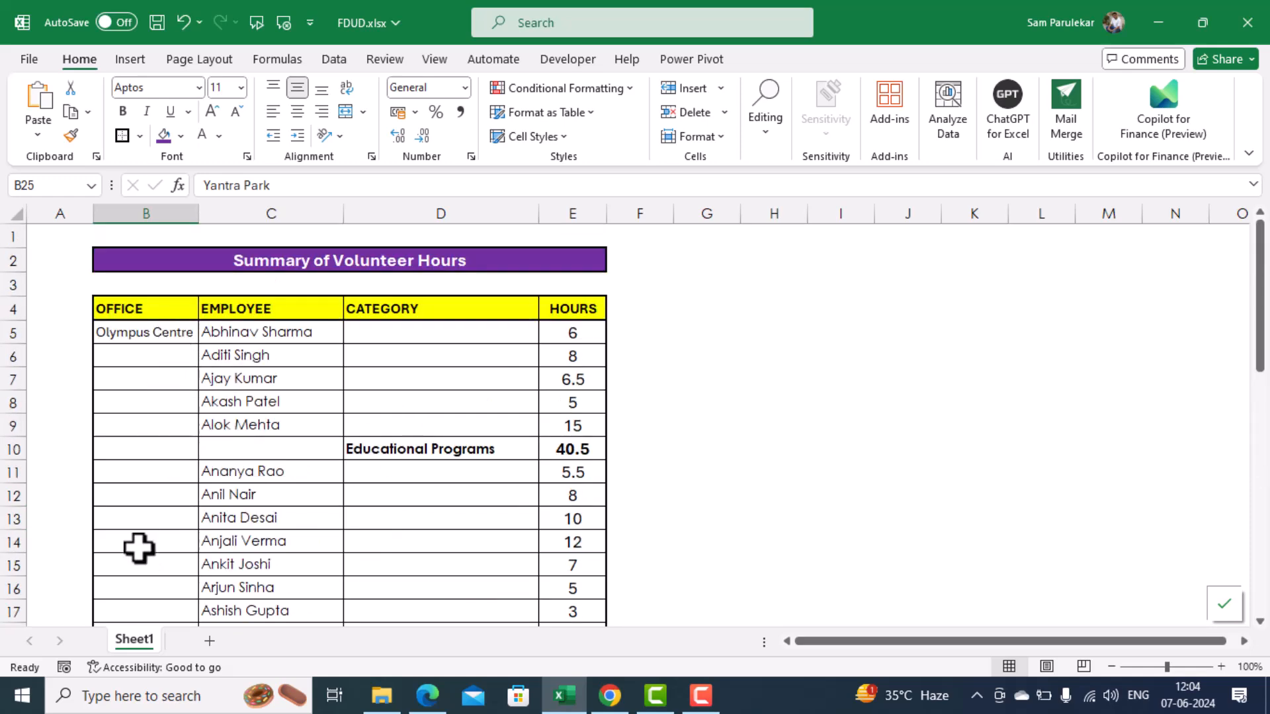
pyautogui.scroll(-5, 142, 547)
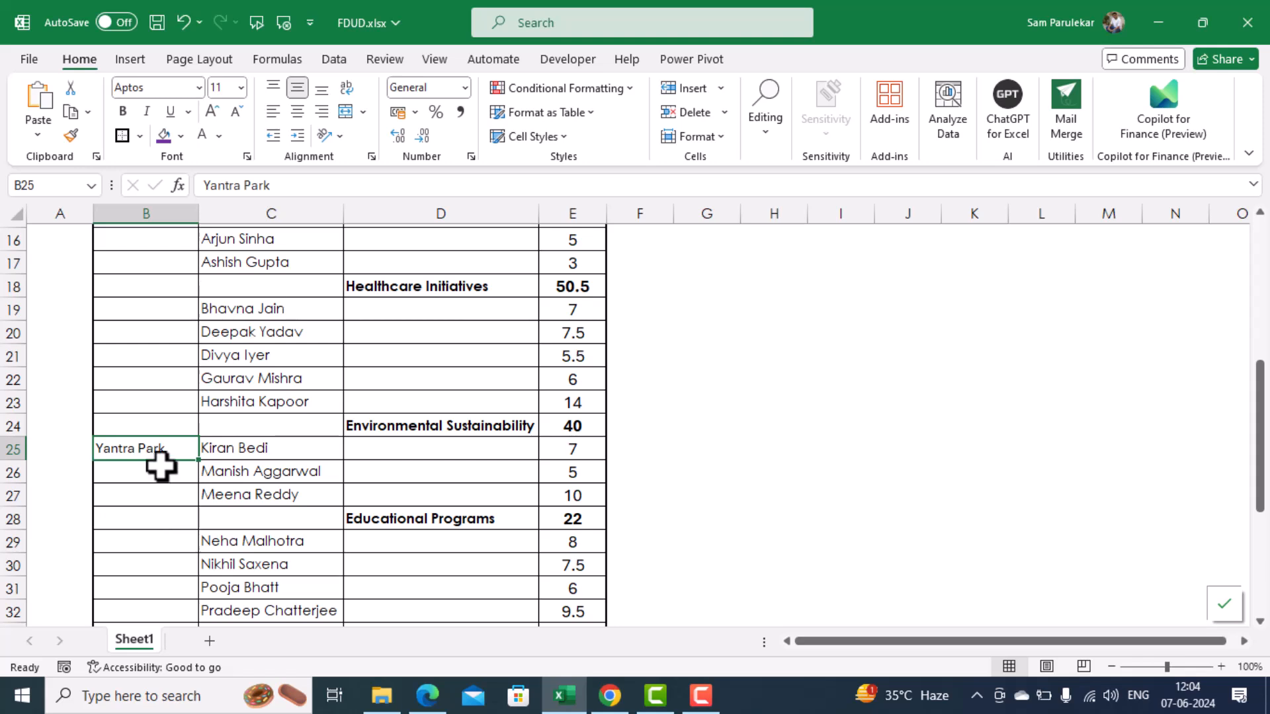
pyautogui.scroll(5, 145, 595)
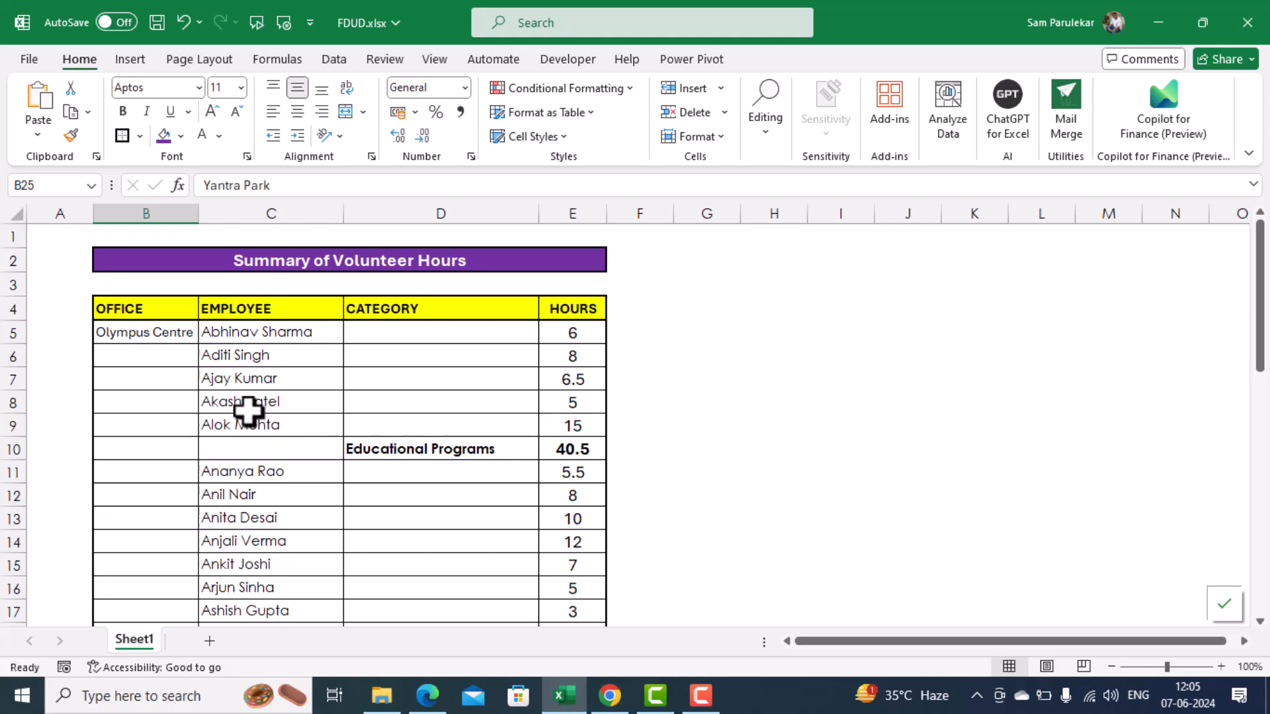
# - Load the volunteer hours range $B$4:$E$42 into Power Query as a table with headers
pyautogui.click(250, 509)
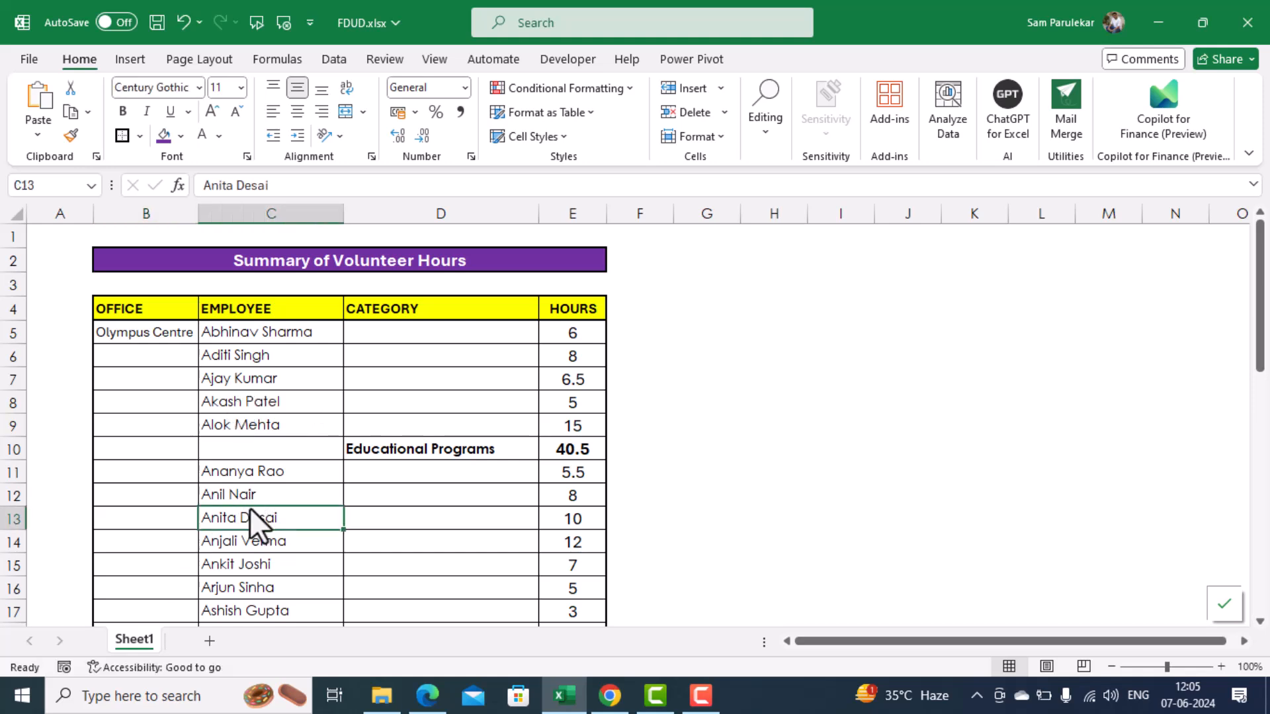
pyautogui.rightClick(275, 471)
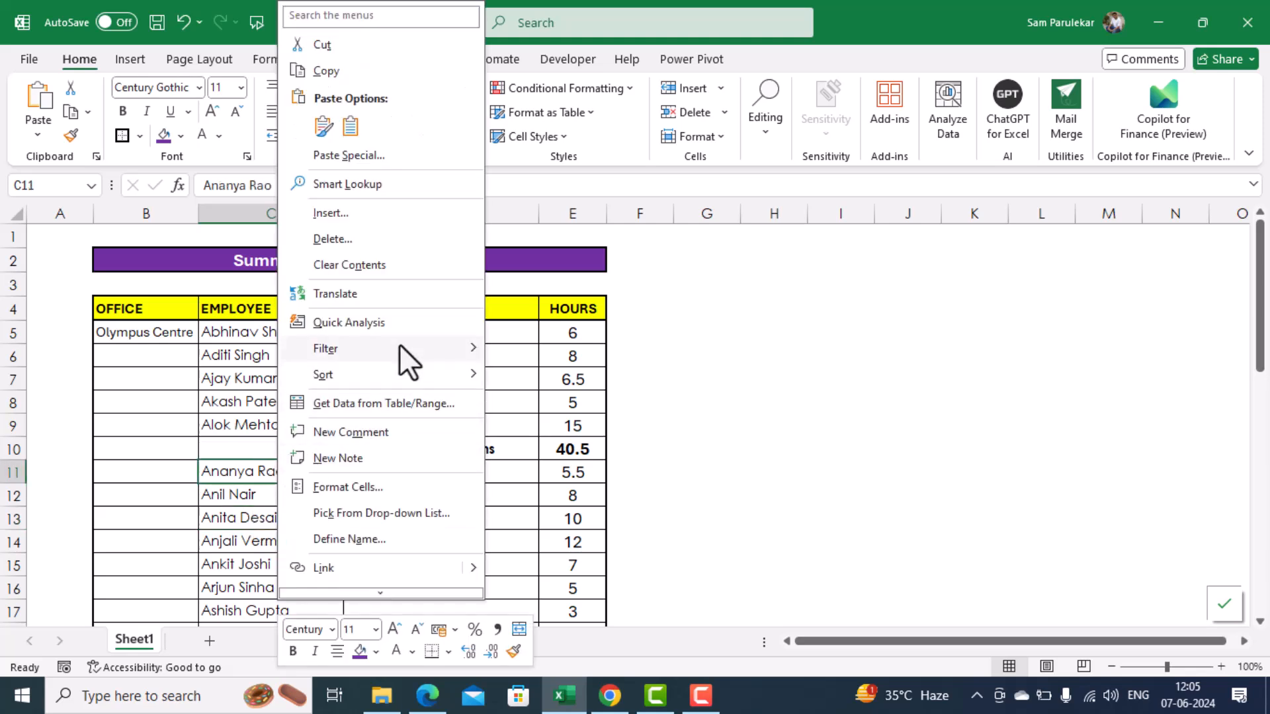
pyautogui.click(375, 403)
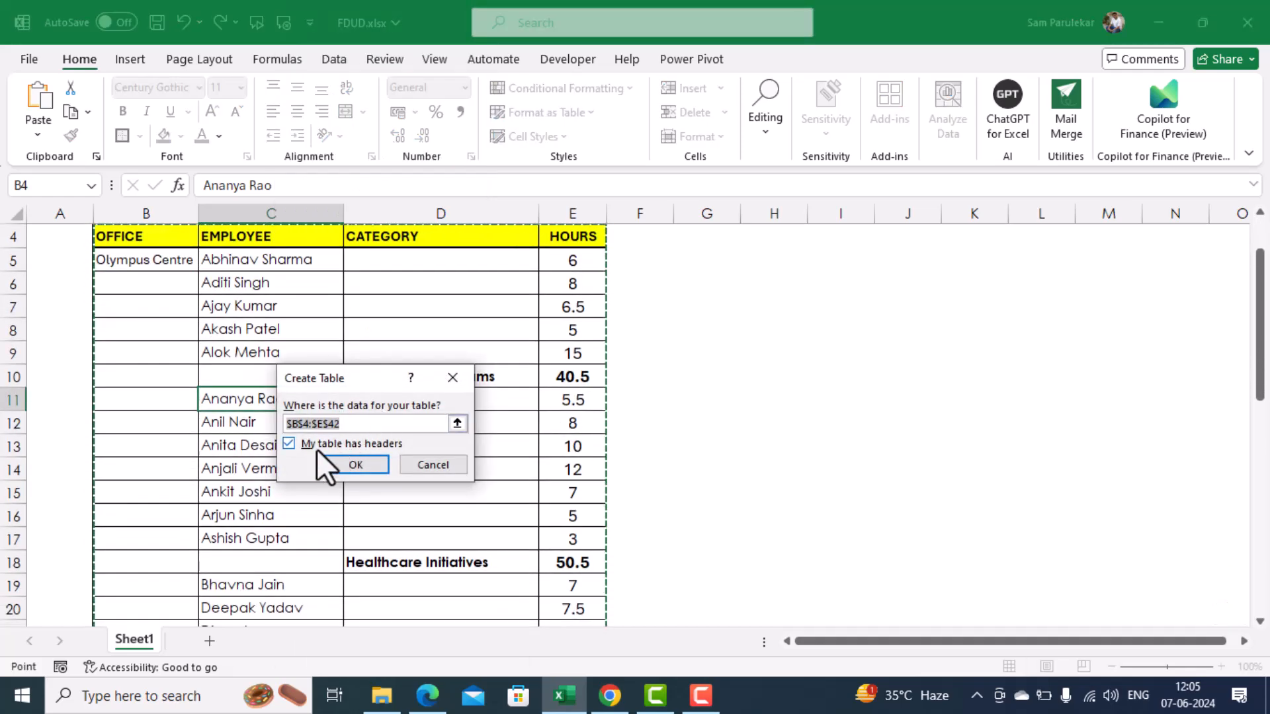
pyautogui.click(355, 465)
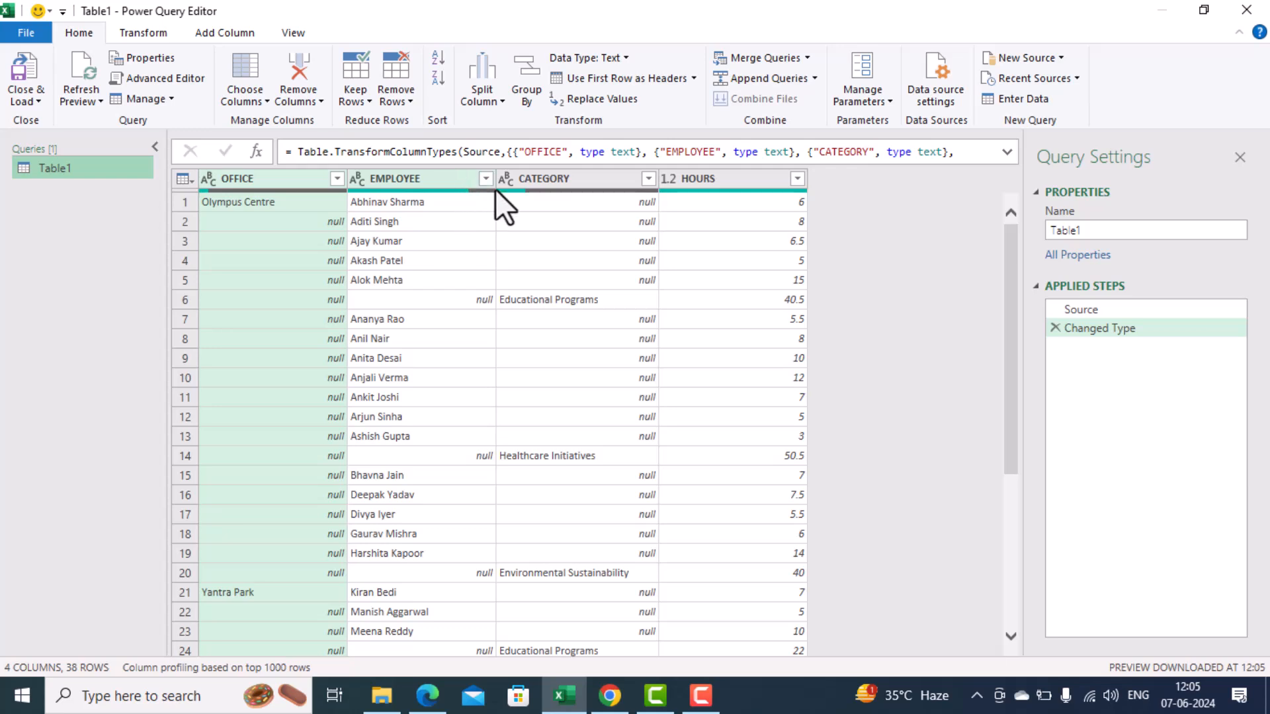
# - Fill the CATEGORY column upward so each employee row takes the category name below it
pyautogui.click(558, 177)
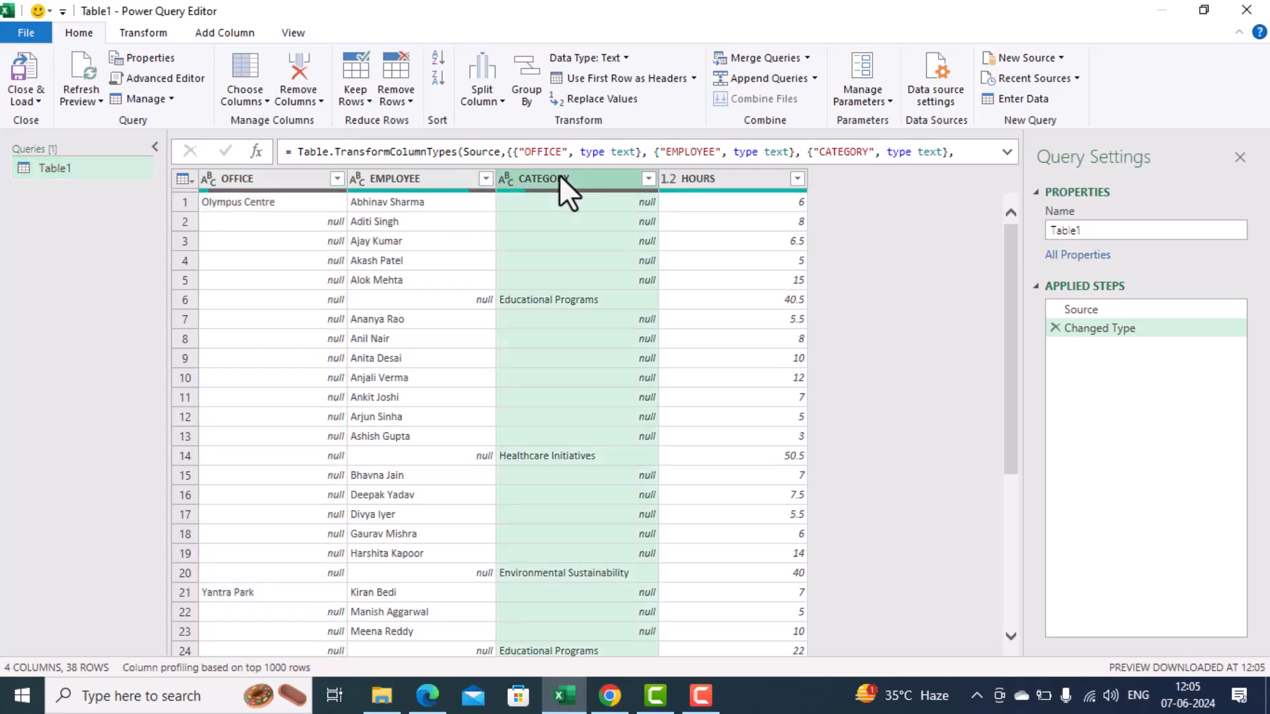
pyautogui.click(144, 35)
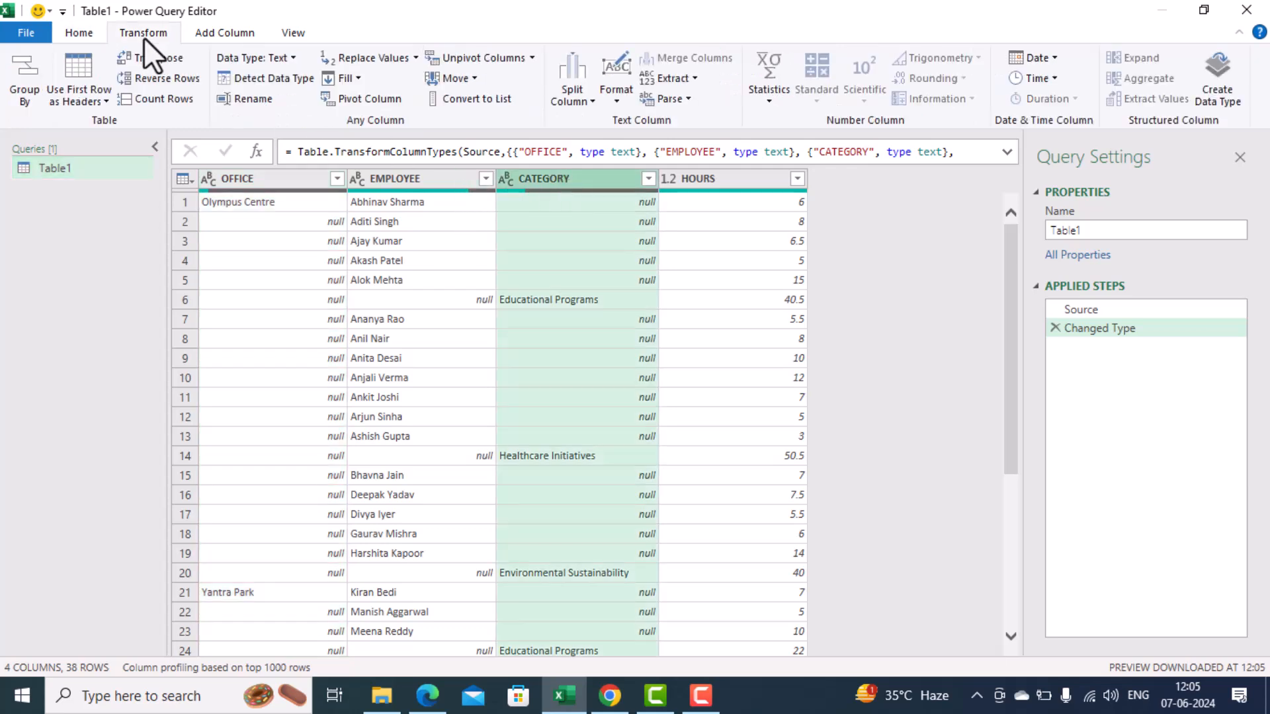
pyautogui.click(359, 78)
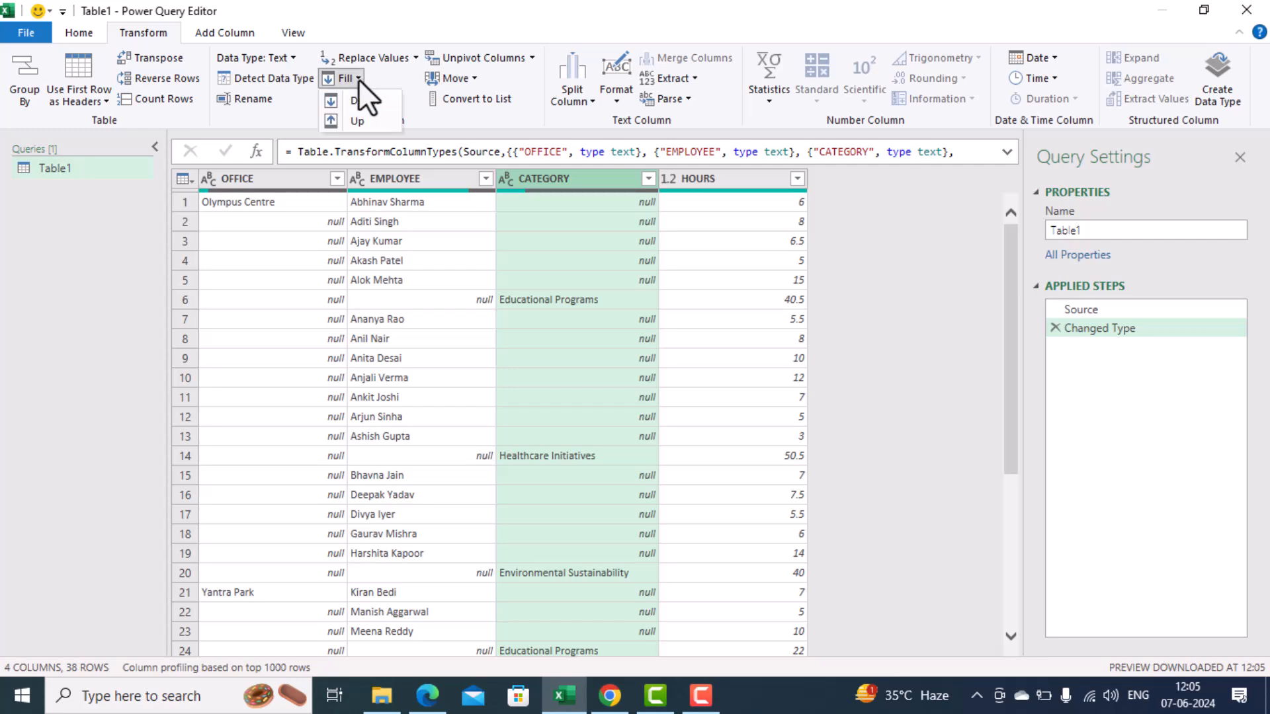
pyautogui.click(389, 122)
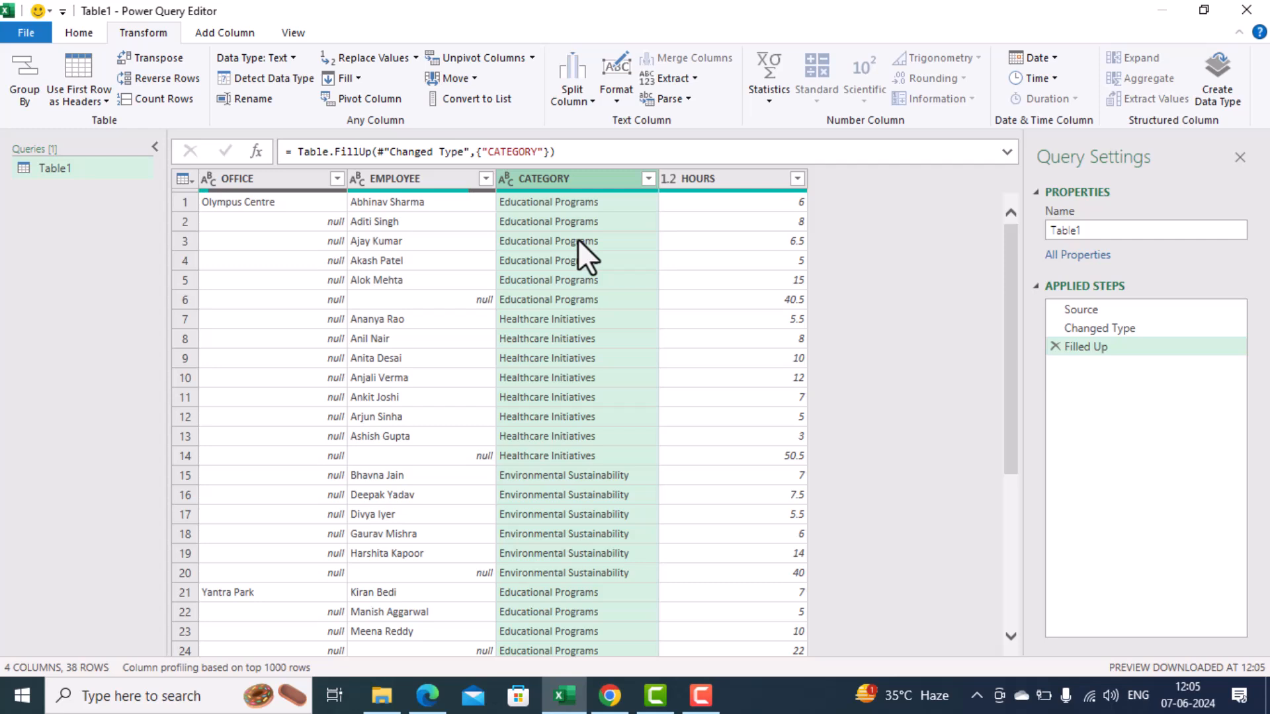
# - Fill the OFFICE column downward so every row carries its office name
pyautogui.click(251, 177)
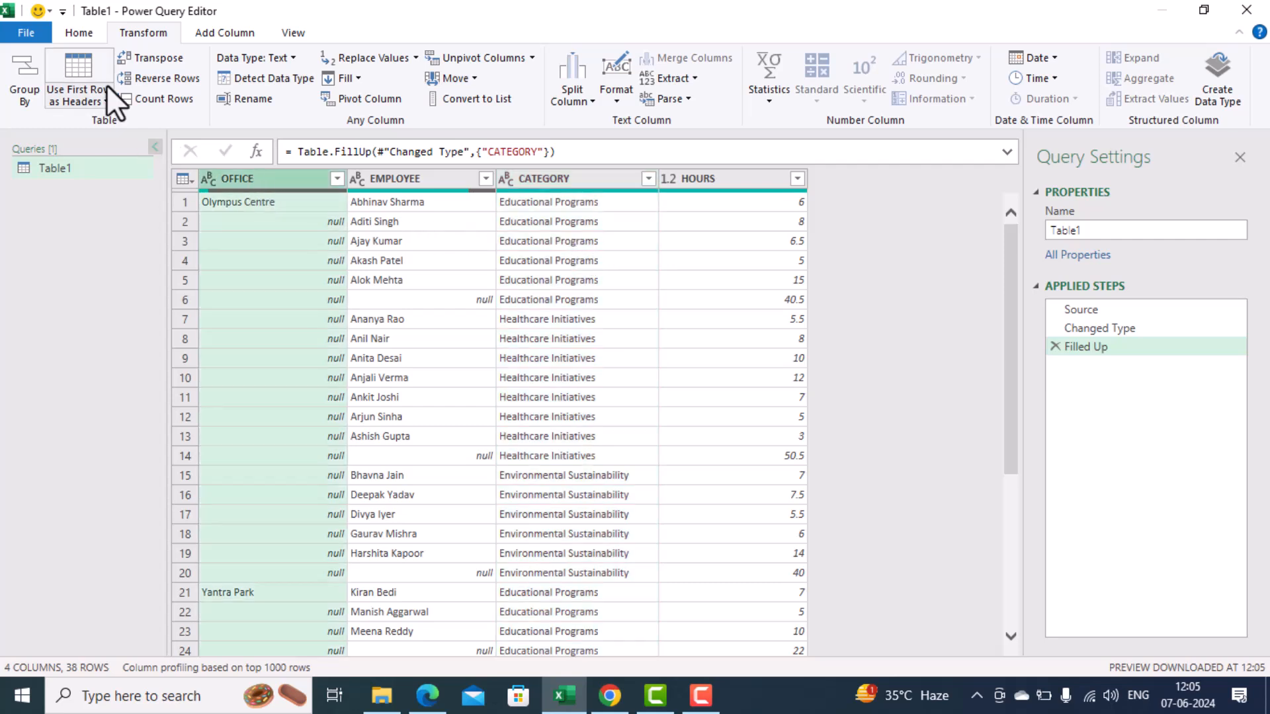
pyautogui.click(357, 80)
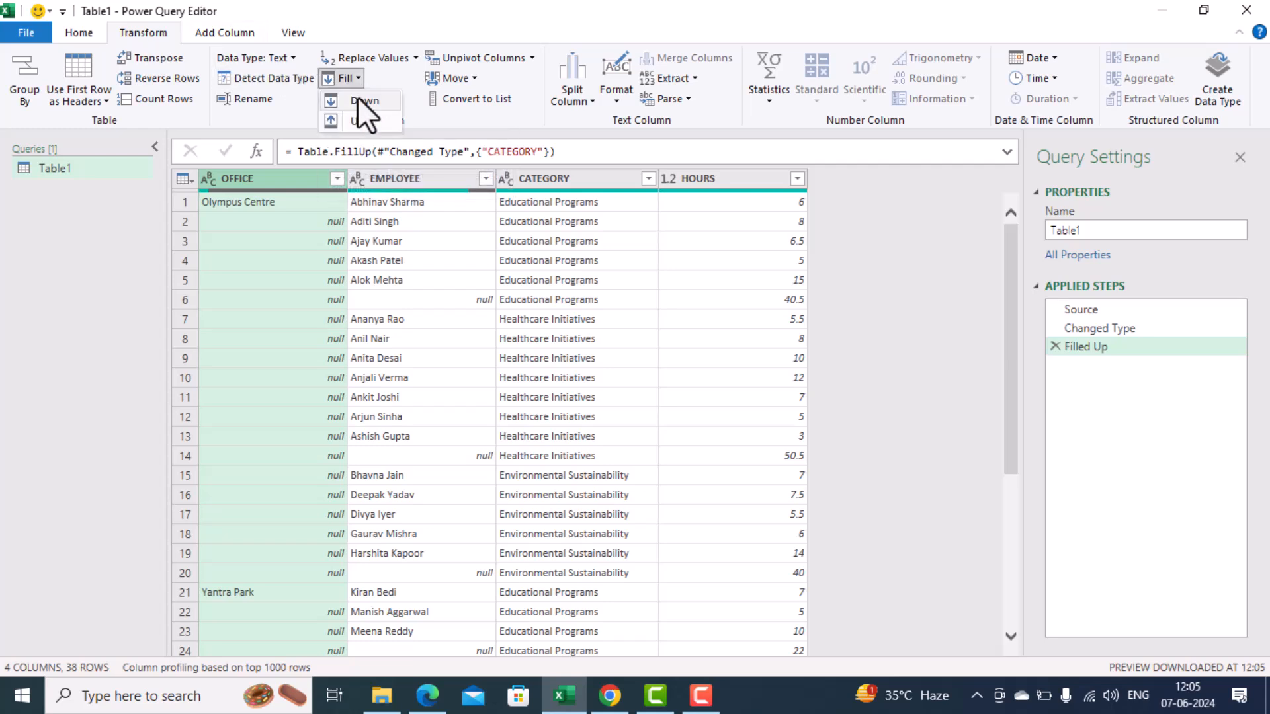
pyautogui.click(361, 100)
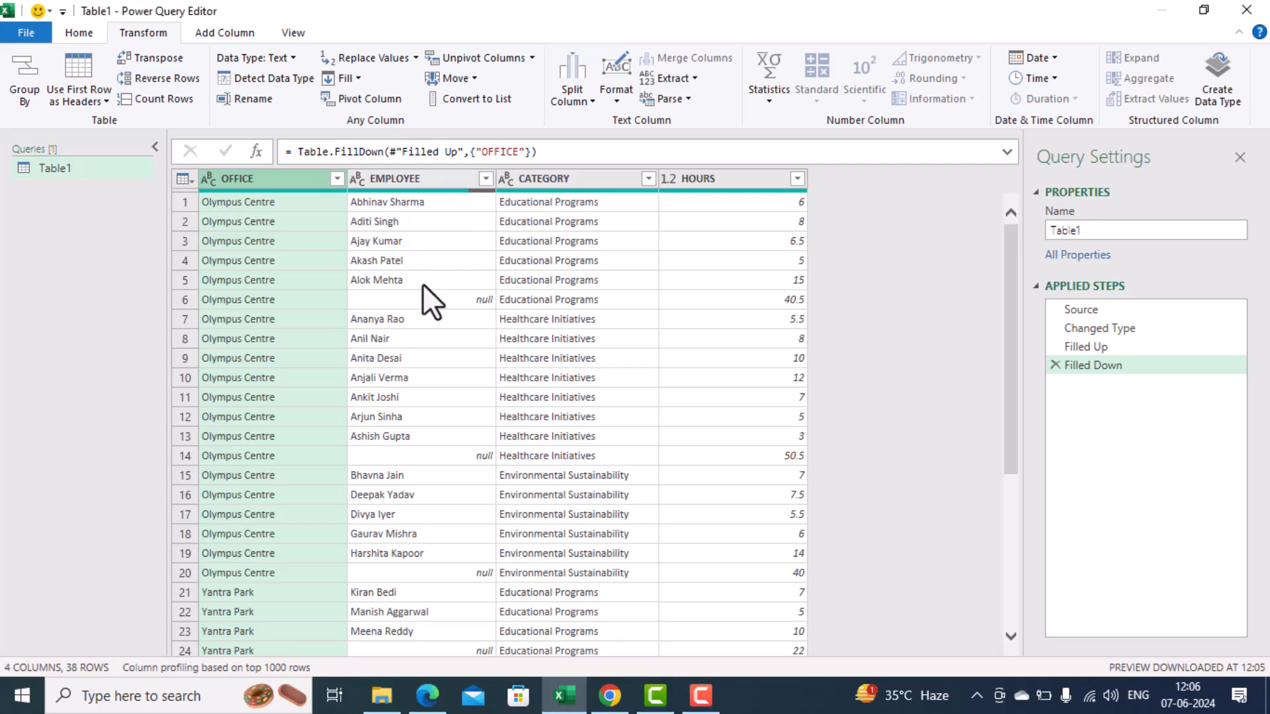
# - Filter the null entries out of the EMPLOYEE column to remove the subtotal rows
pyautogui.click(486, 178)
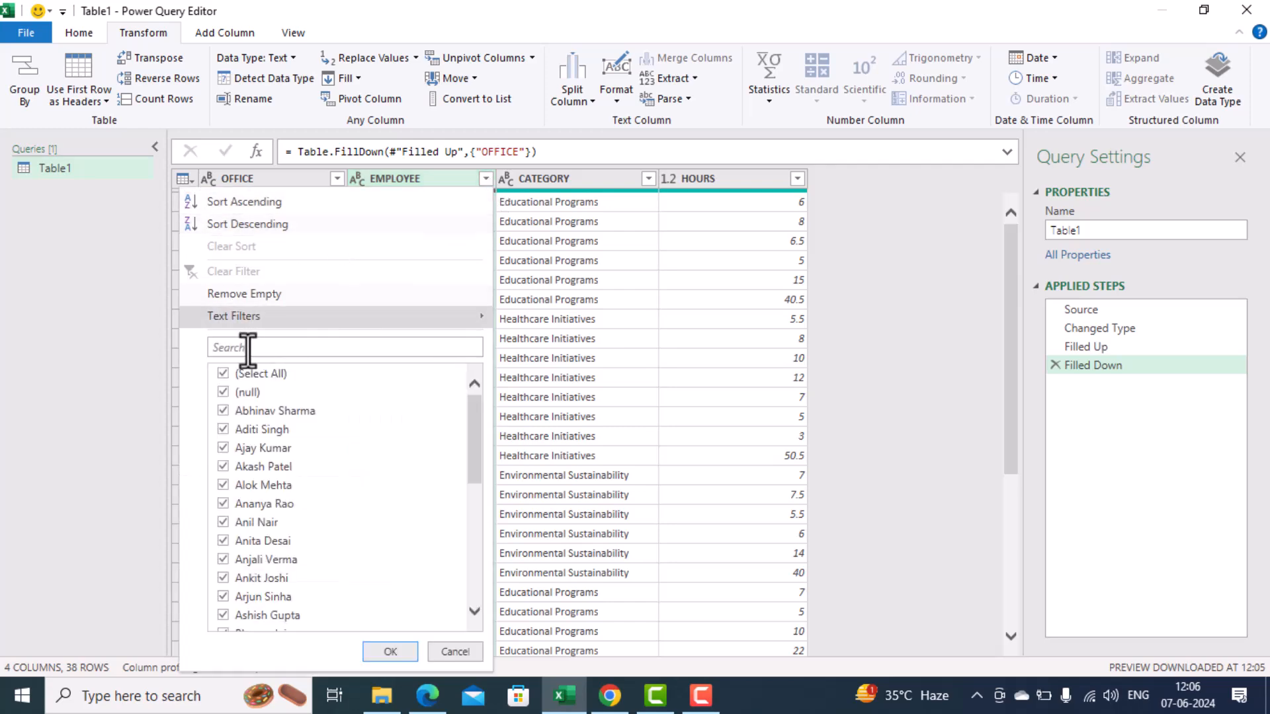
pyautogui.click(224, 393)
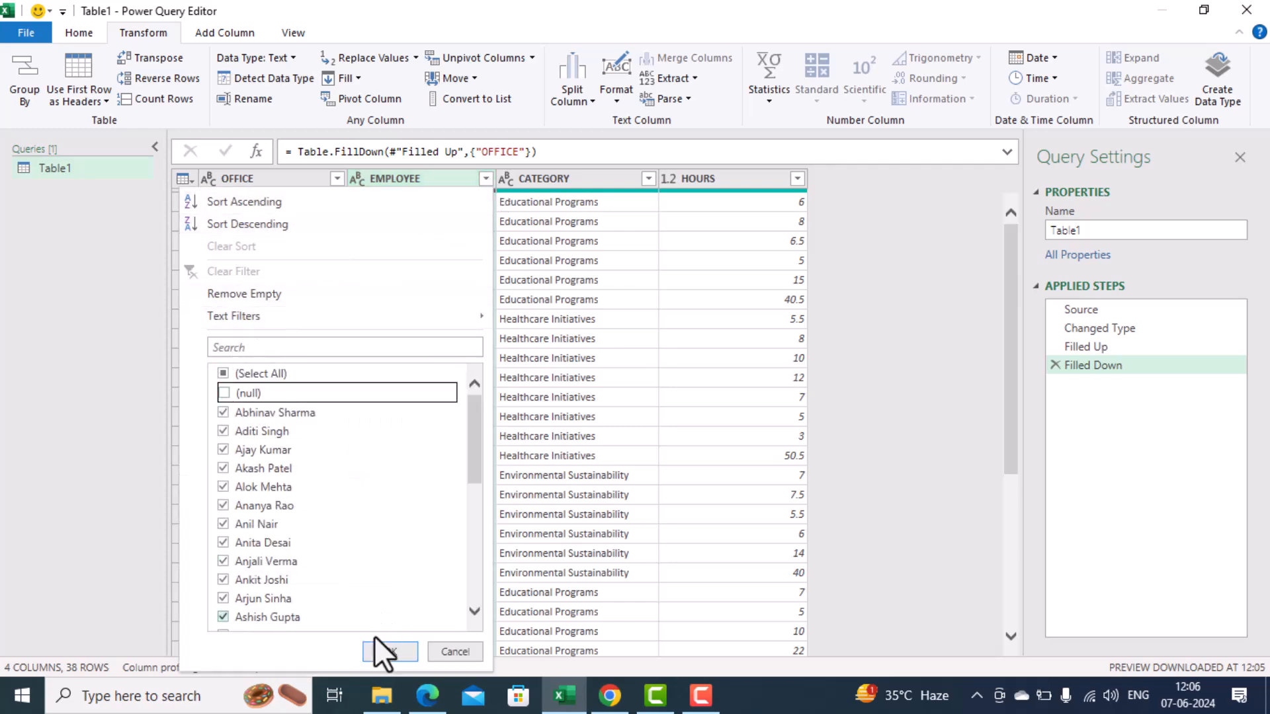
pyautogui.click(393, 650)
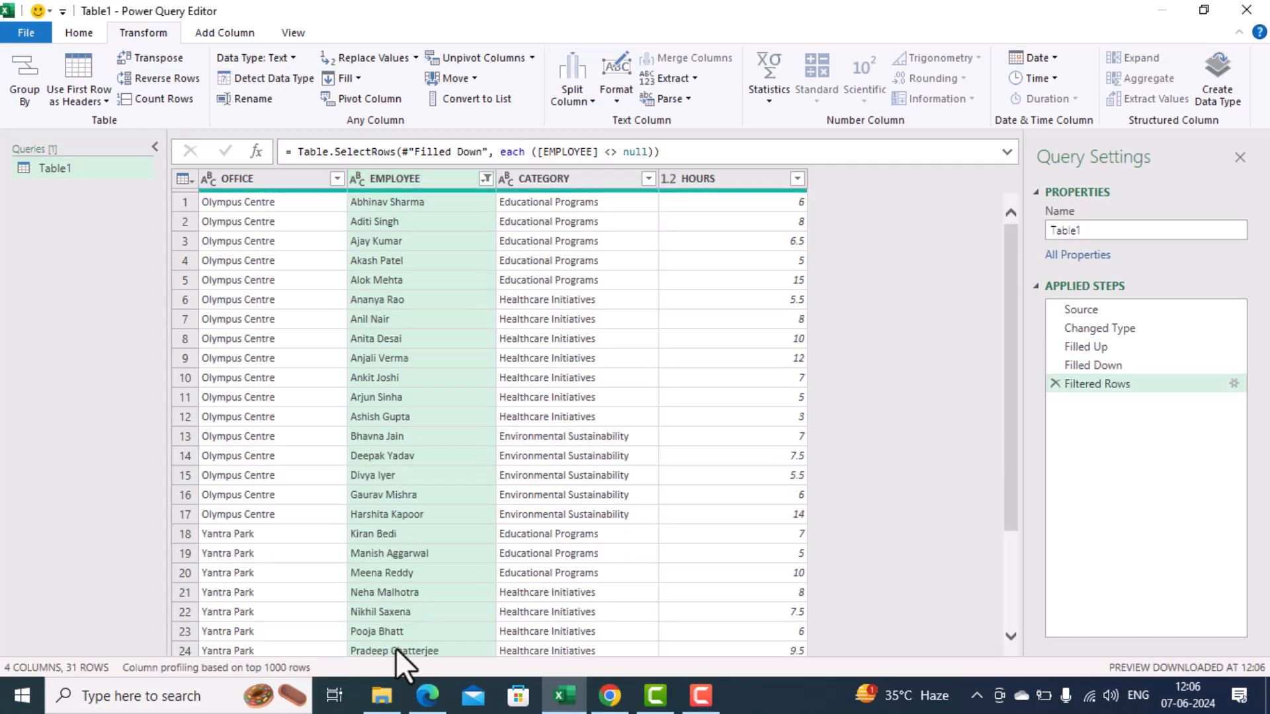
# - Close the query editor and load the cleaned query result into the workbook as a table
pyautogui.click(82, 39)
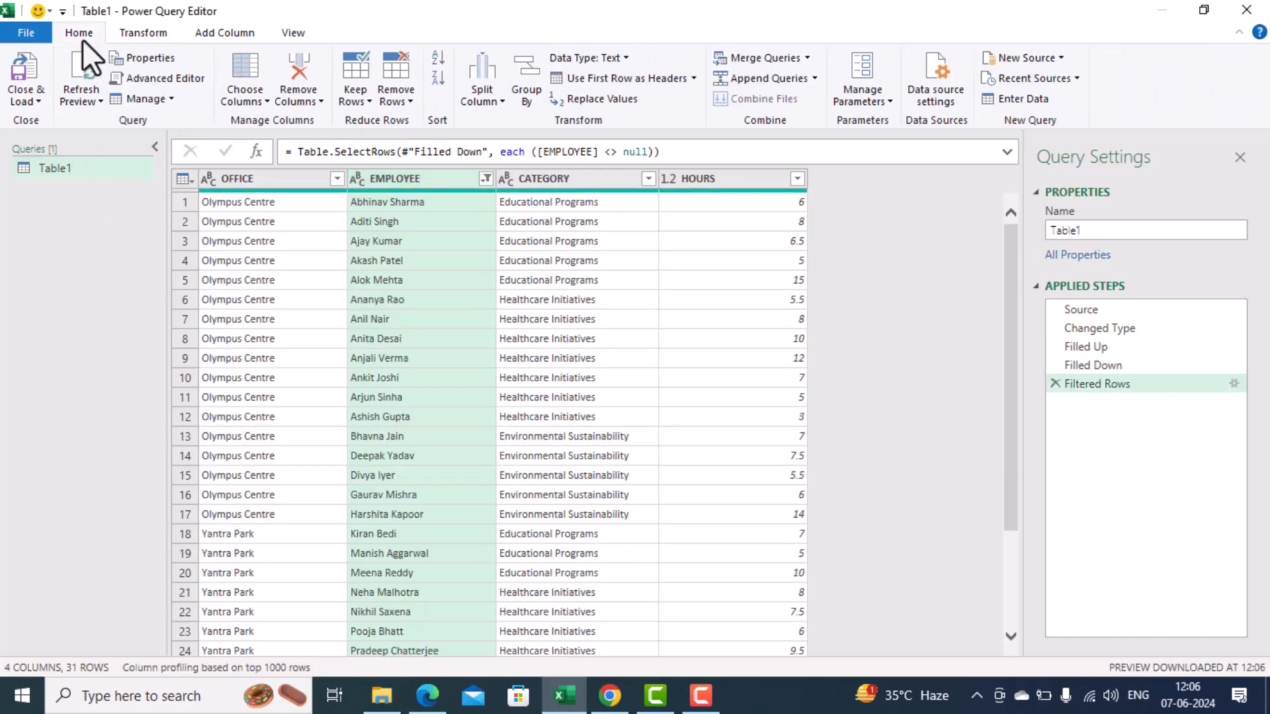
pyautogui.click(38, 100)
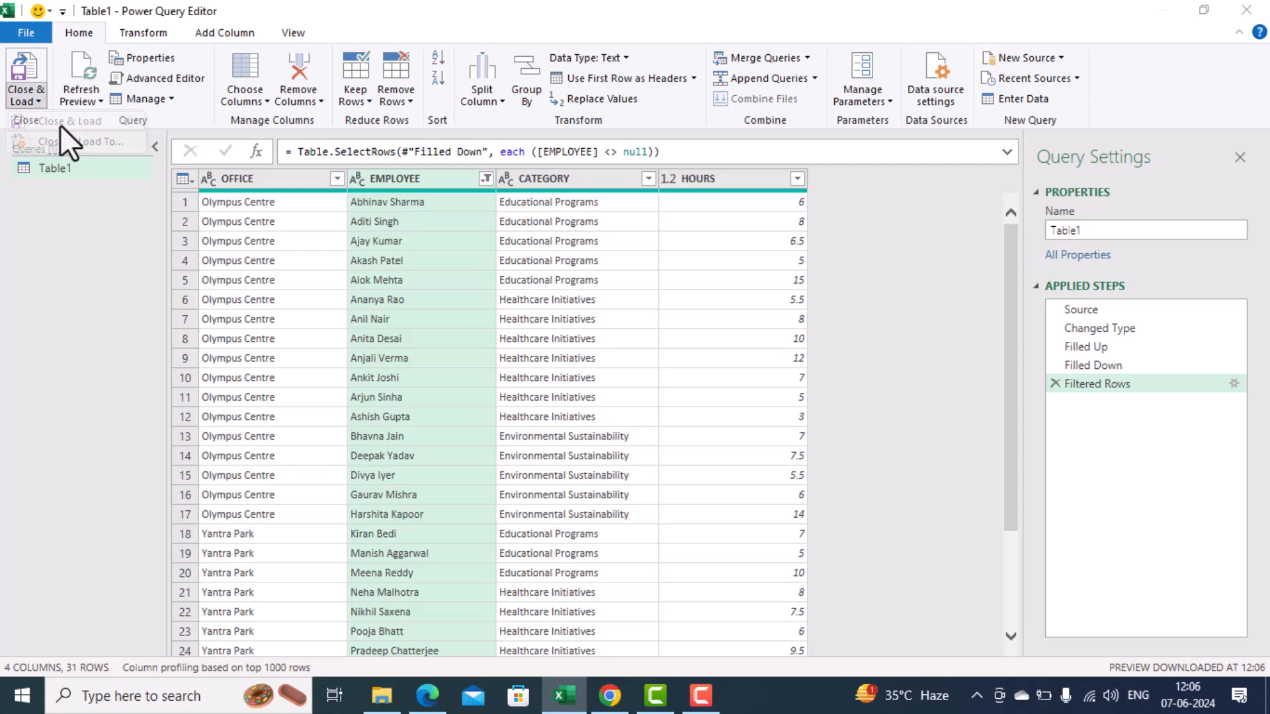
pyautogui.click(60, 122)
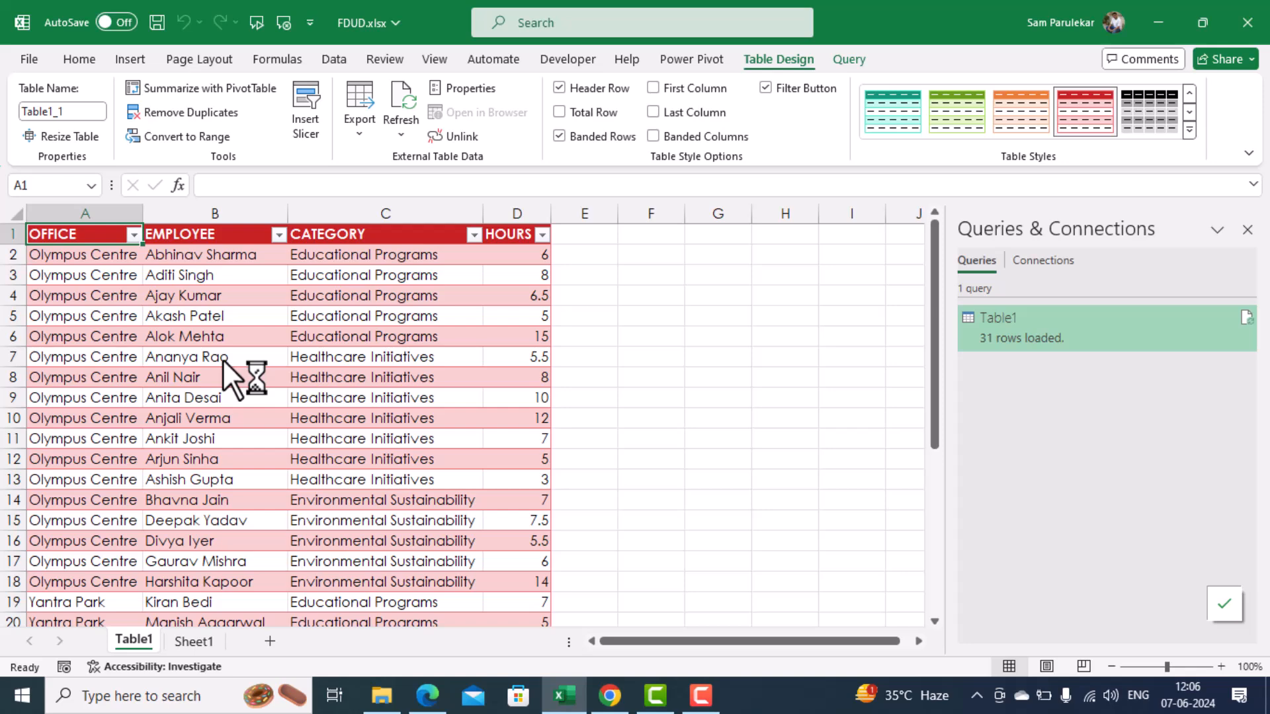
# - Insert a PivotTable based on the loaded table Table1_1 on a new worksheet
pyautogui.click(128, 63)
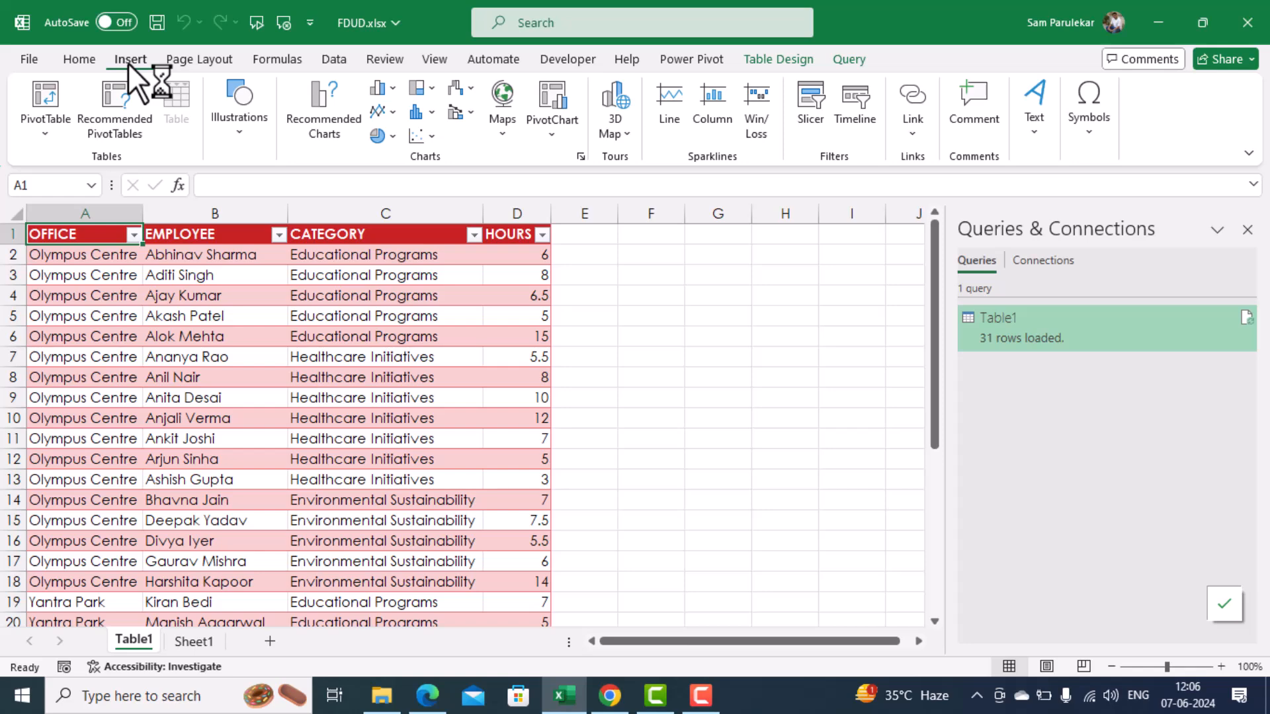
pyautogui.click(29, 119)
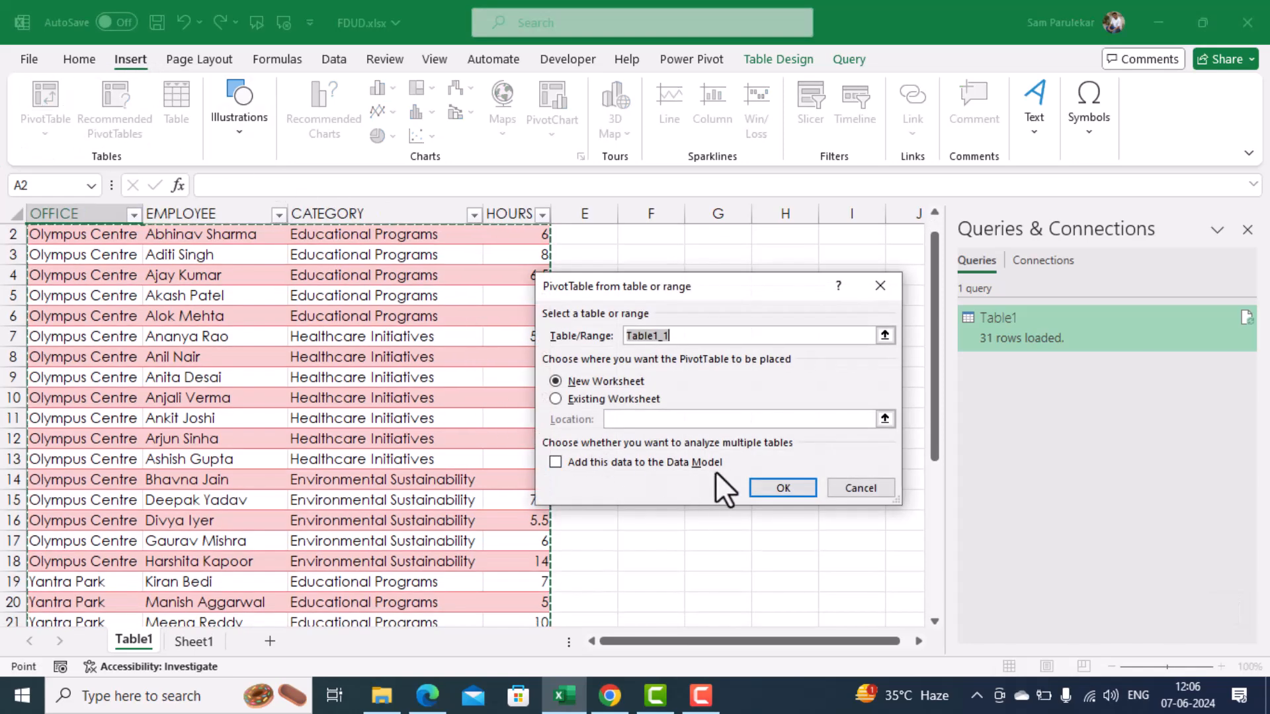
pyautogui.click(768, 485)
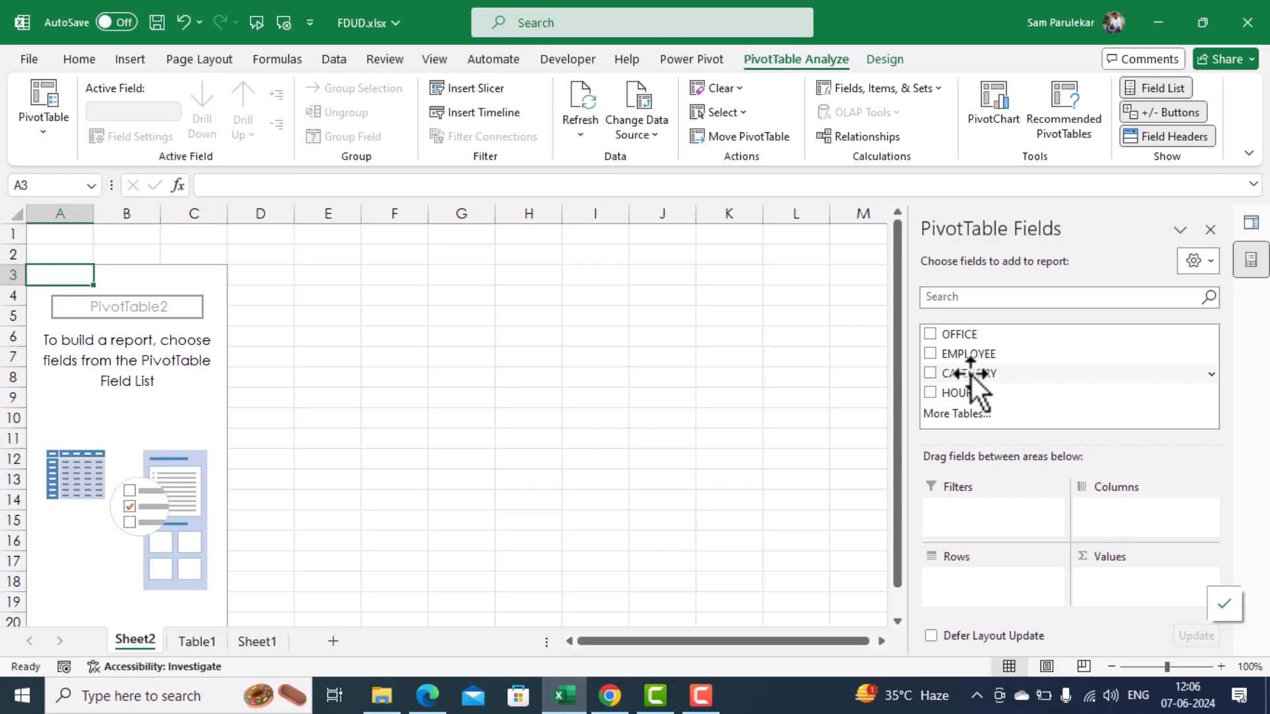
# - Lay out the PivotTable with CATEGORY as rows, OFFICE as columns and the sum of HOURS as values
pyautogui.moveTo(978, 379); pyautogui.dragTo(975, 585)
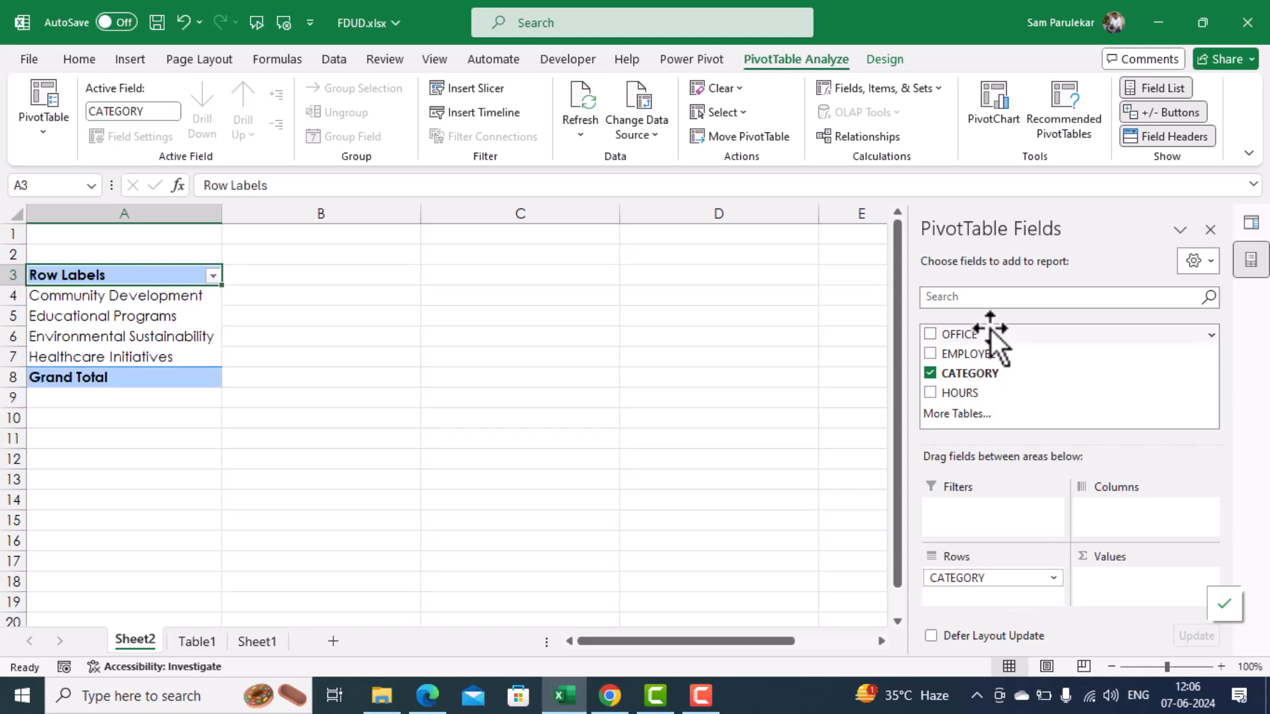
pyautogui.moveTo(986, 334); pyautogui.dragTo(1116, 511)
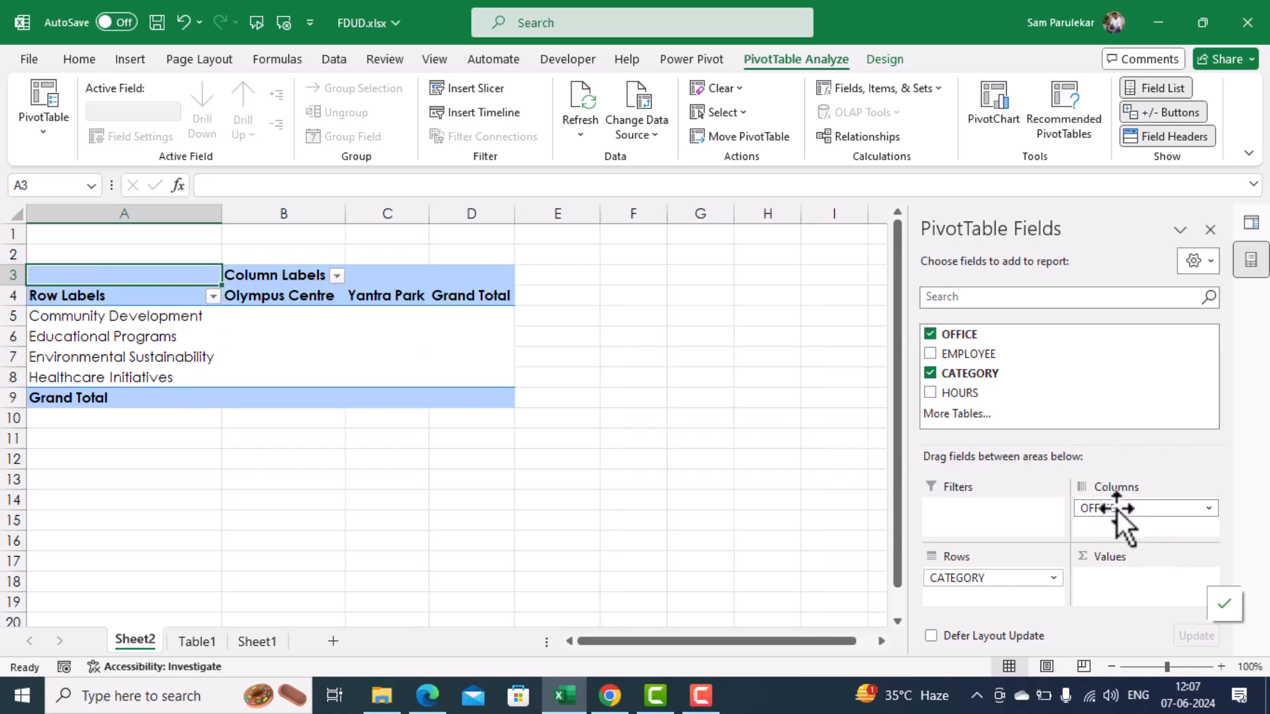
pyautogui.moveTo(954, 394); pyautogui.dragTo(1115, 585)
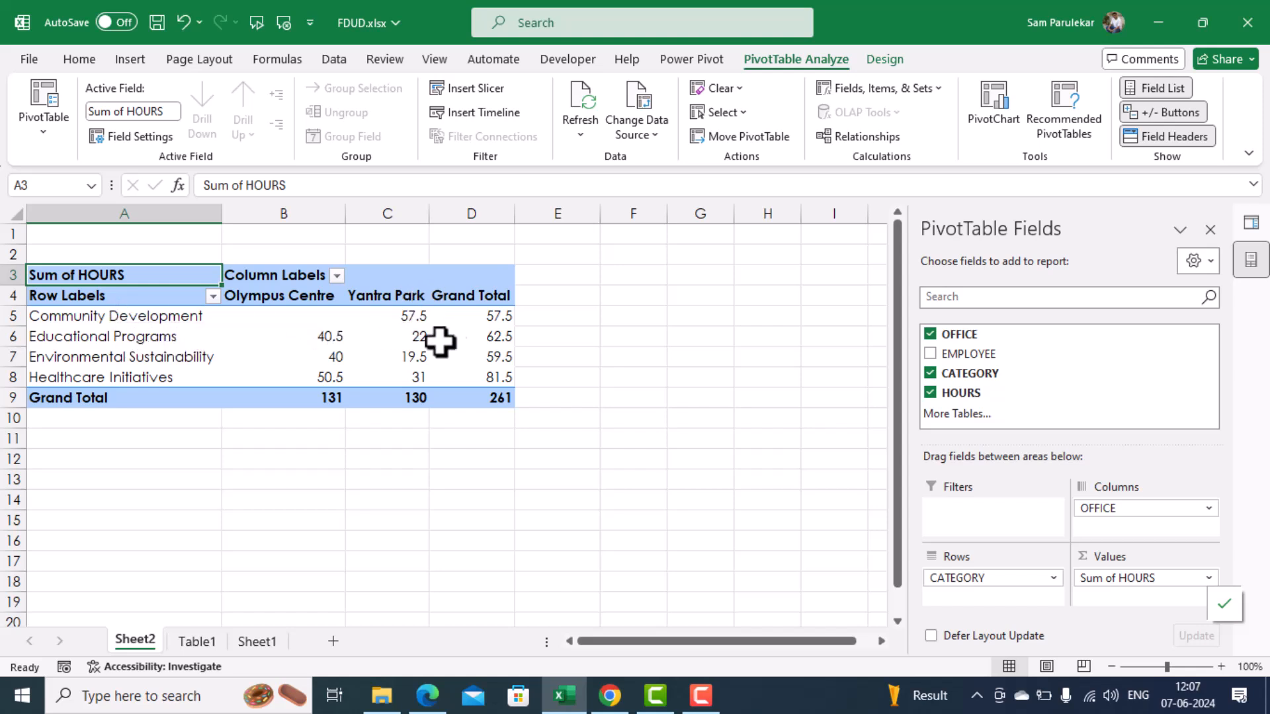
pyautogui.moveTo(425, 326)
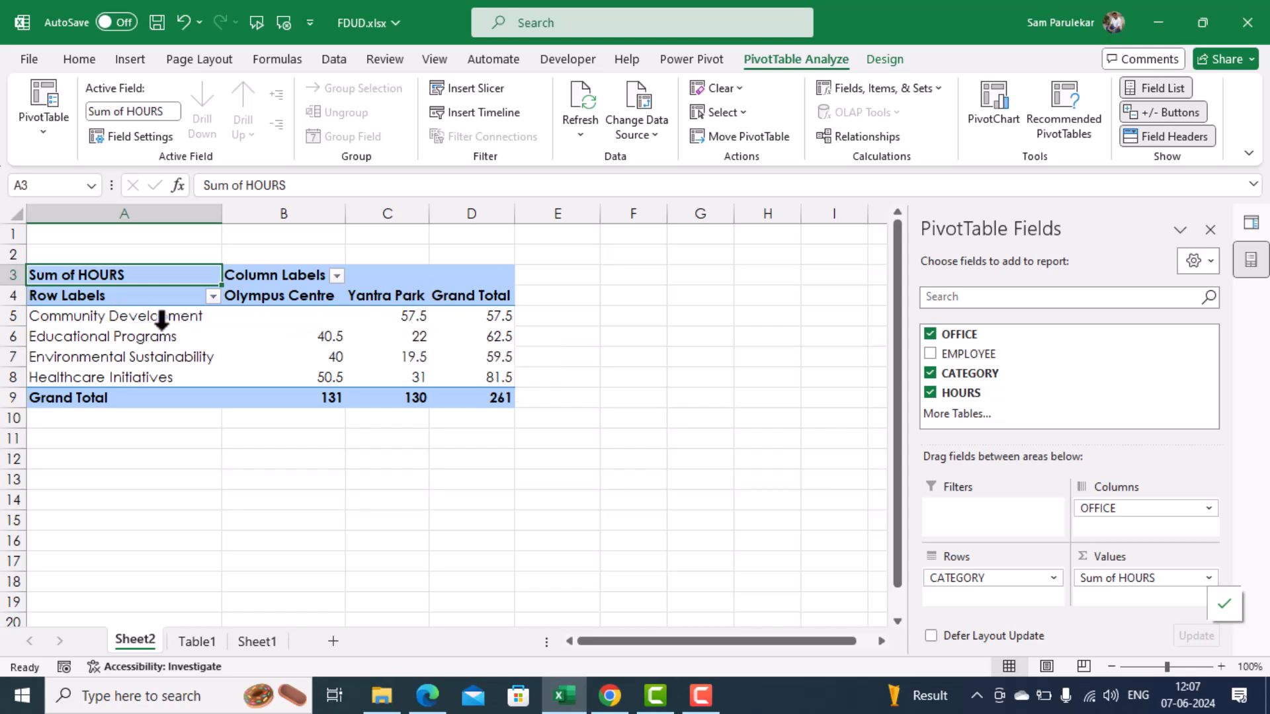